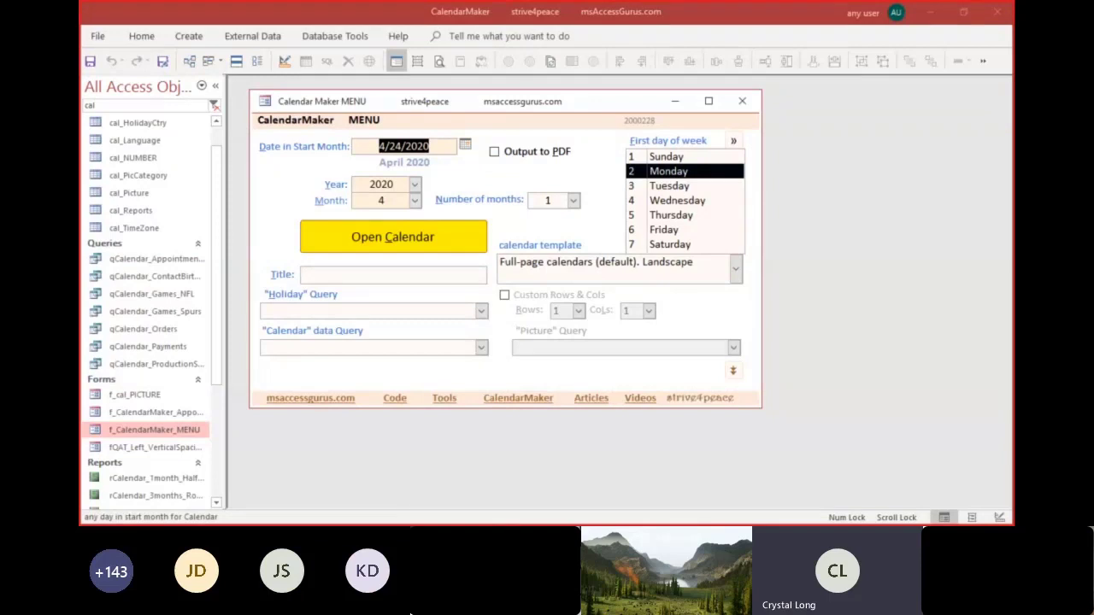
- Preview the April 2020 full-page landscape calendar and close the preview
left_click(413, 244)
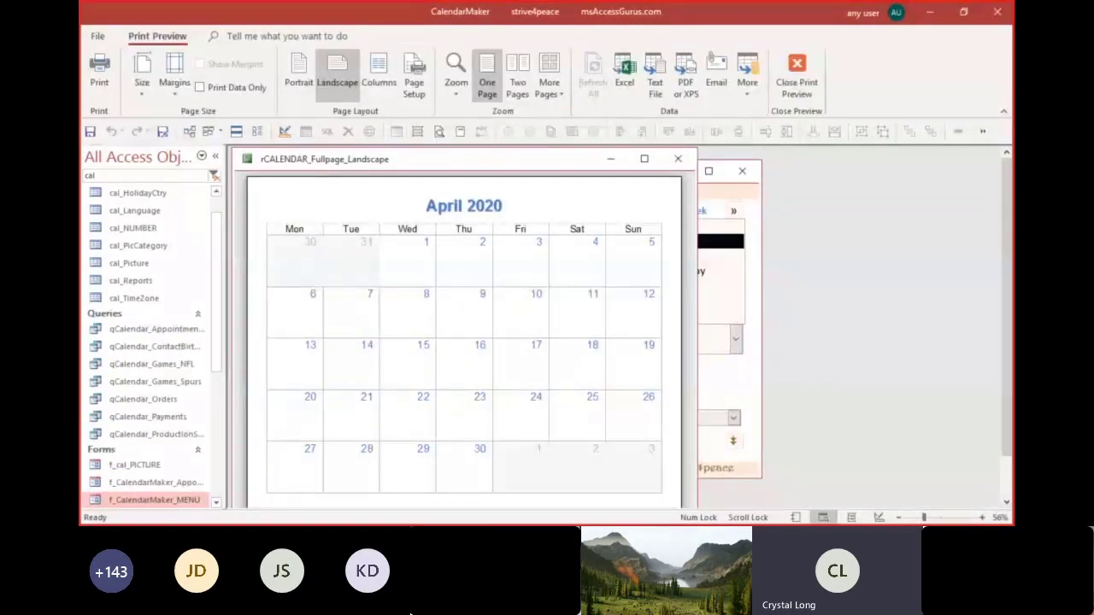
left_click(678, 159)
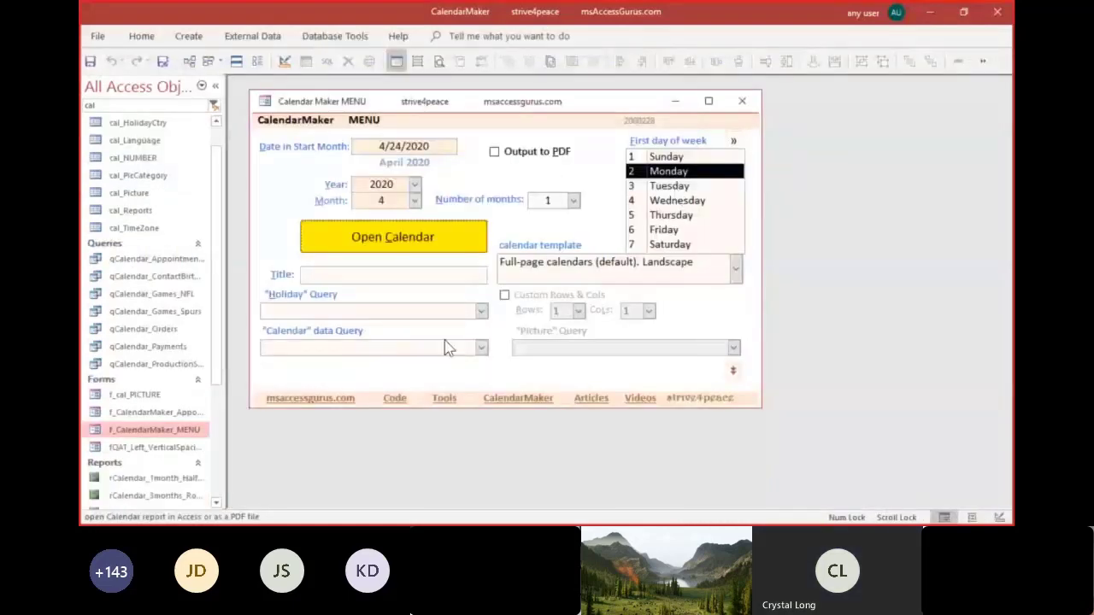
- Set the calendar's holiday query to qrHolidays_US and its title to Holidays
left_click(482, 313)
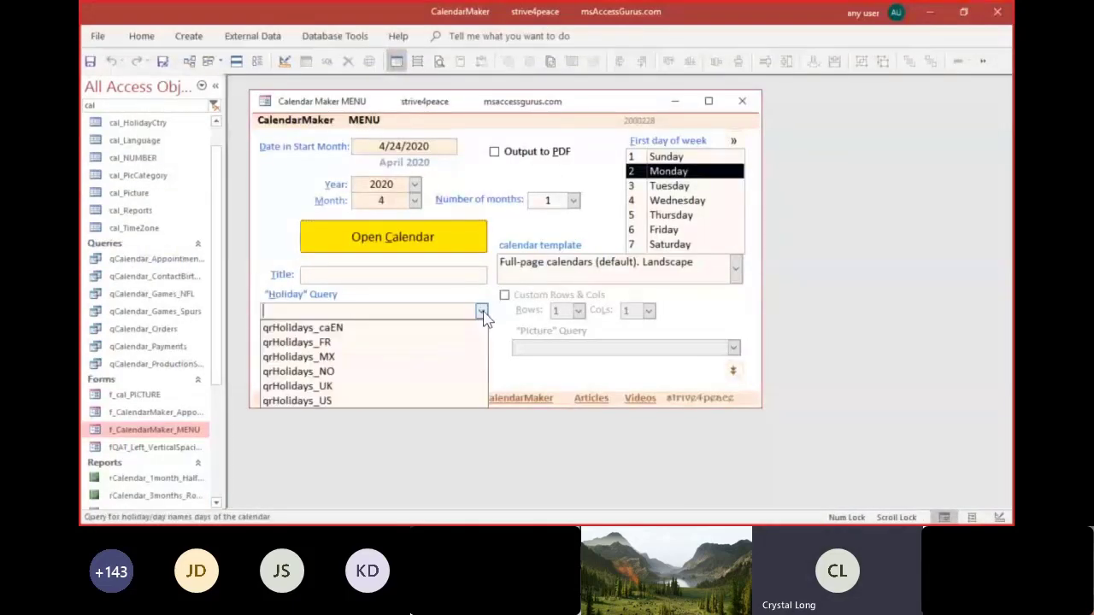
left_click(360, 401)
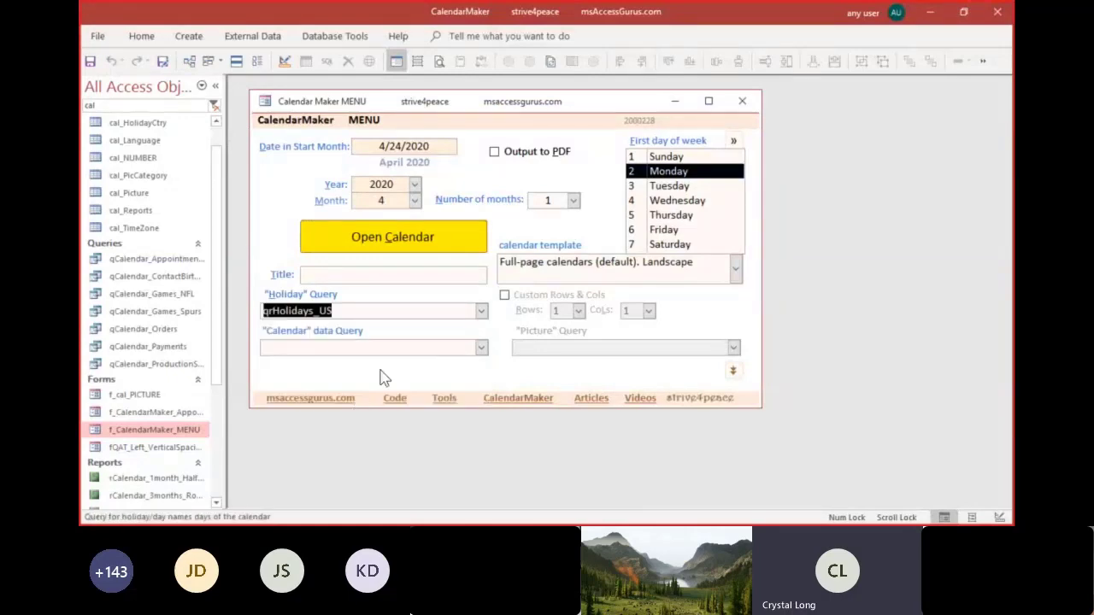
left_click(376, 274)
type("Holidays")
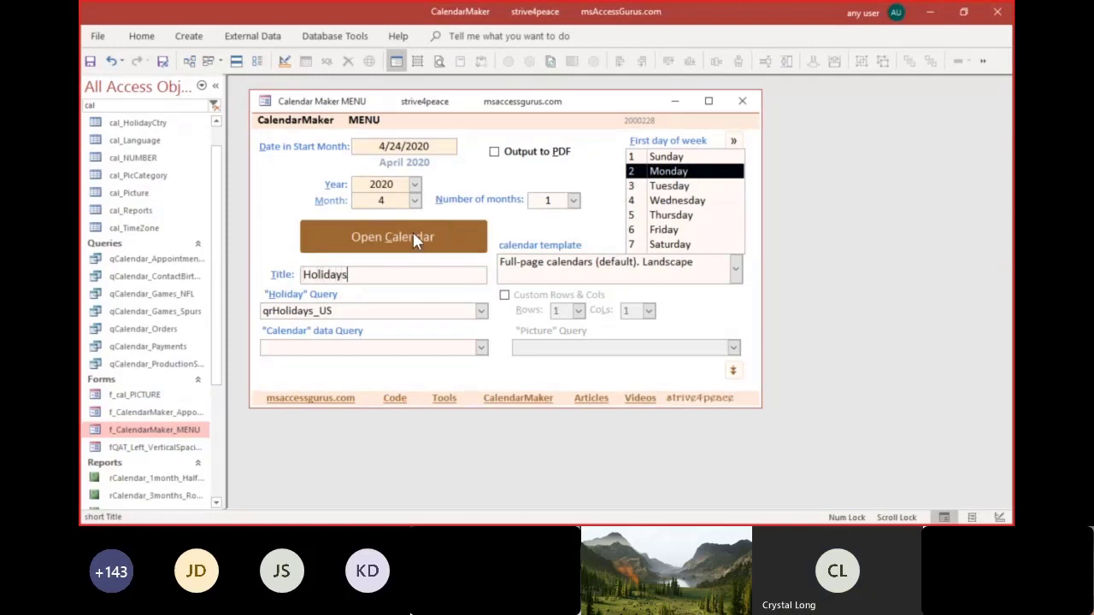
- Output the April 2020 Holidays calendar as a PDF and close the resulting file
left_click(496, 154)
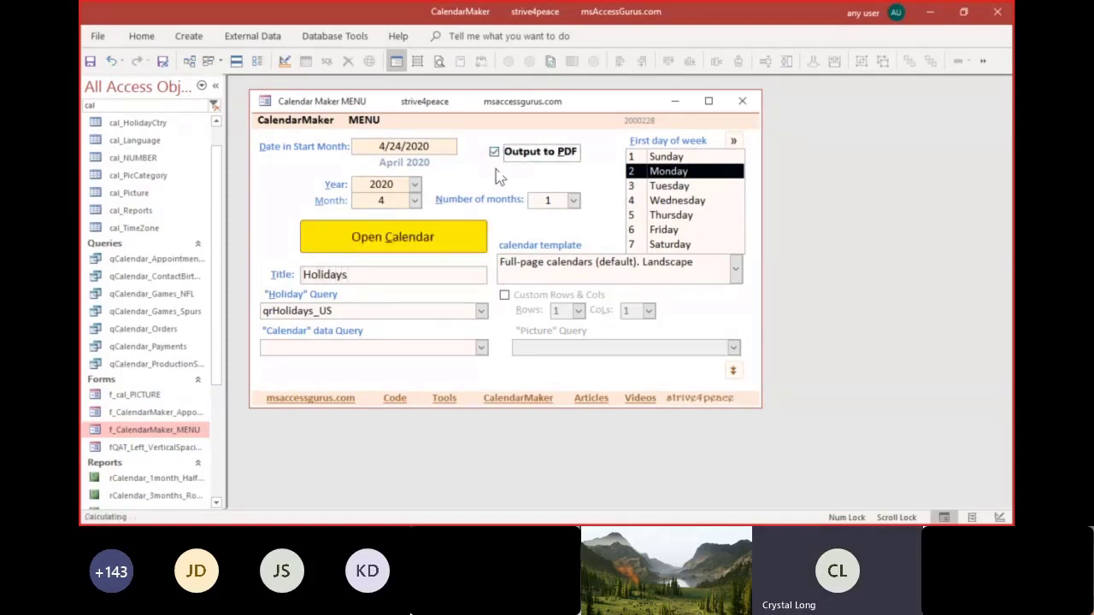
left_click(473, 245)
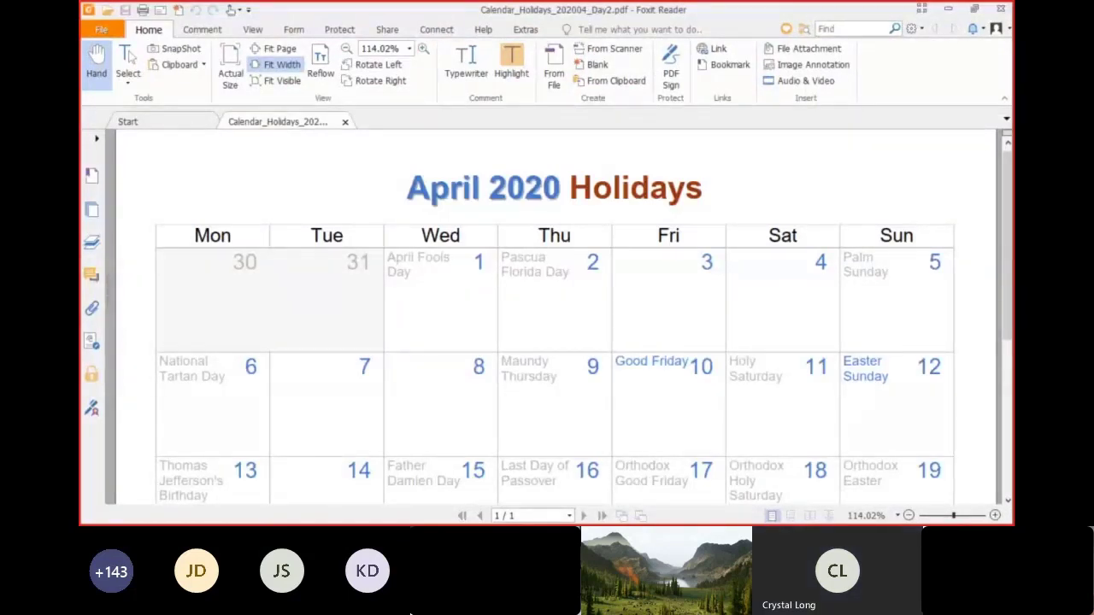
left_click(1001, 10)
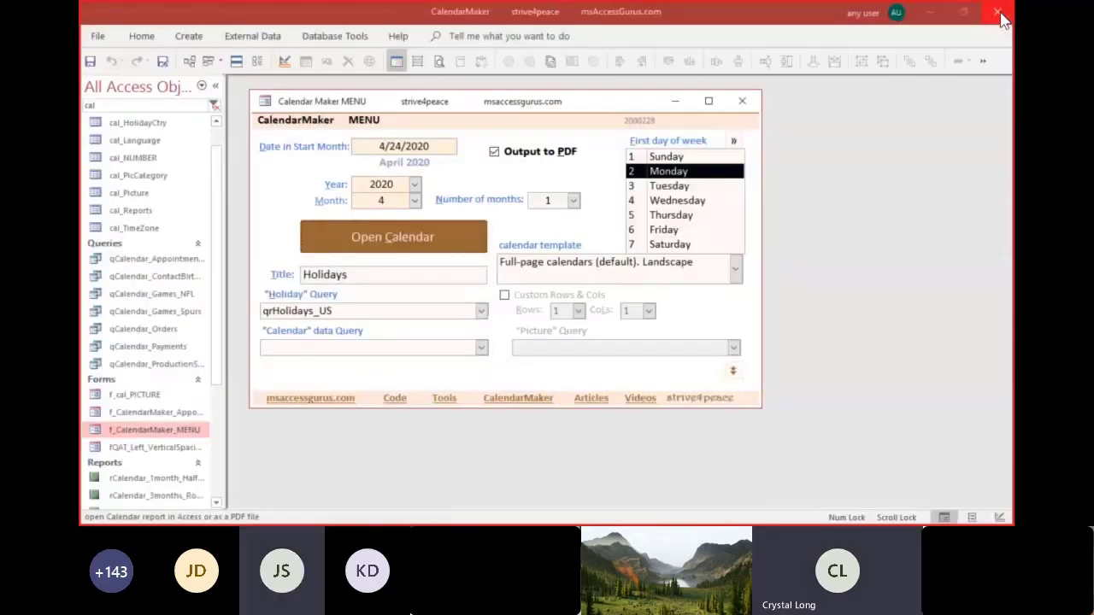
- Turn off PDF output and set the calendar to start in month 1 of 2021 and cover 12 months
left_click(494, 152)
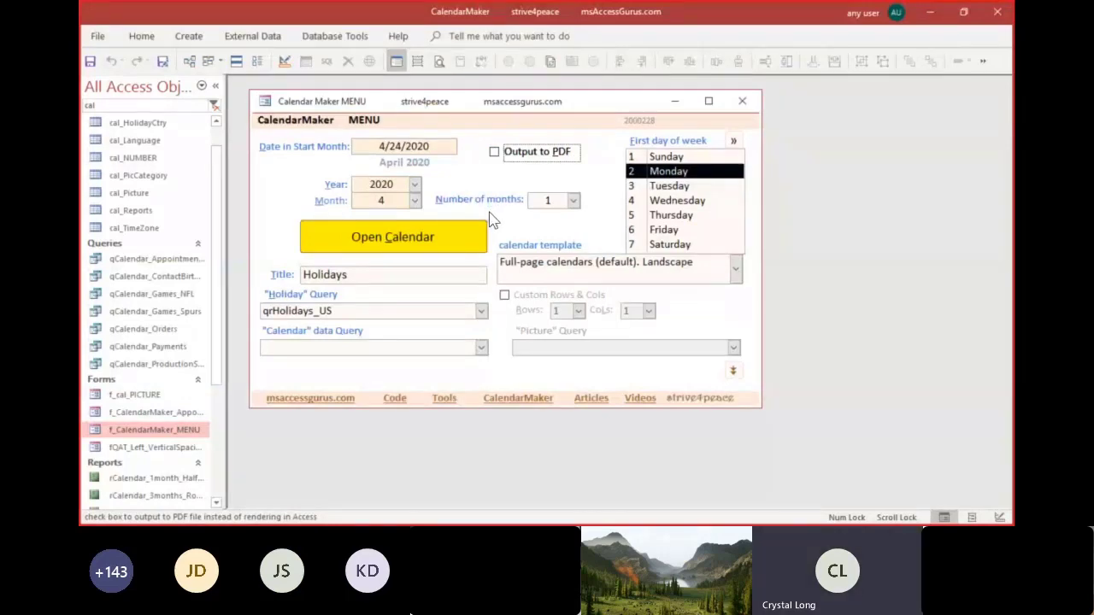
left_click(415, 186)
left_click(384, 212)
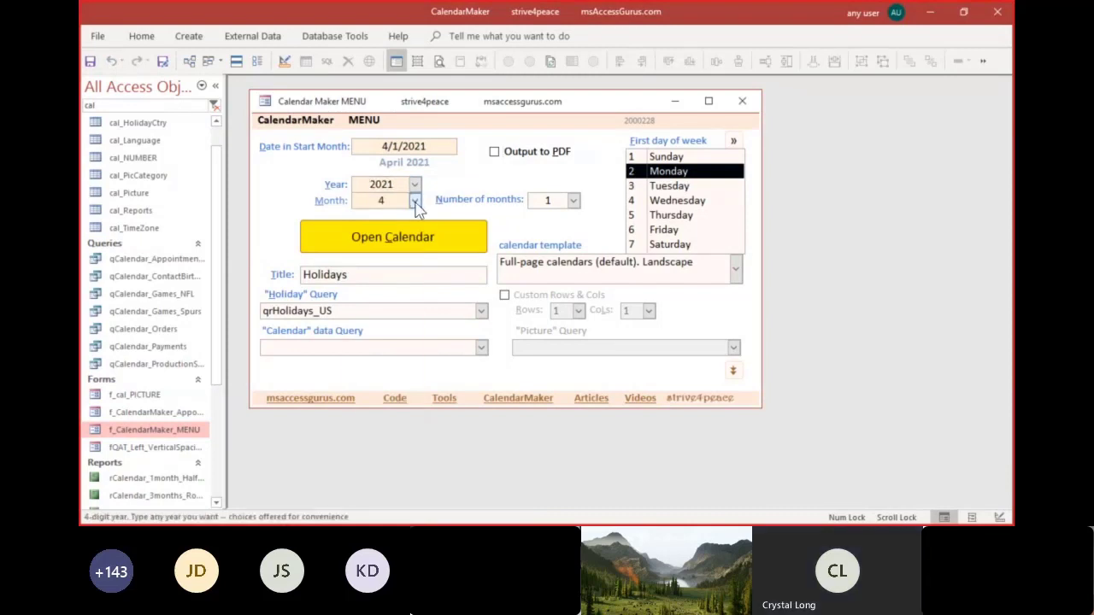
left_click(415, 201)
left_click(382, 215)
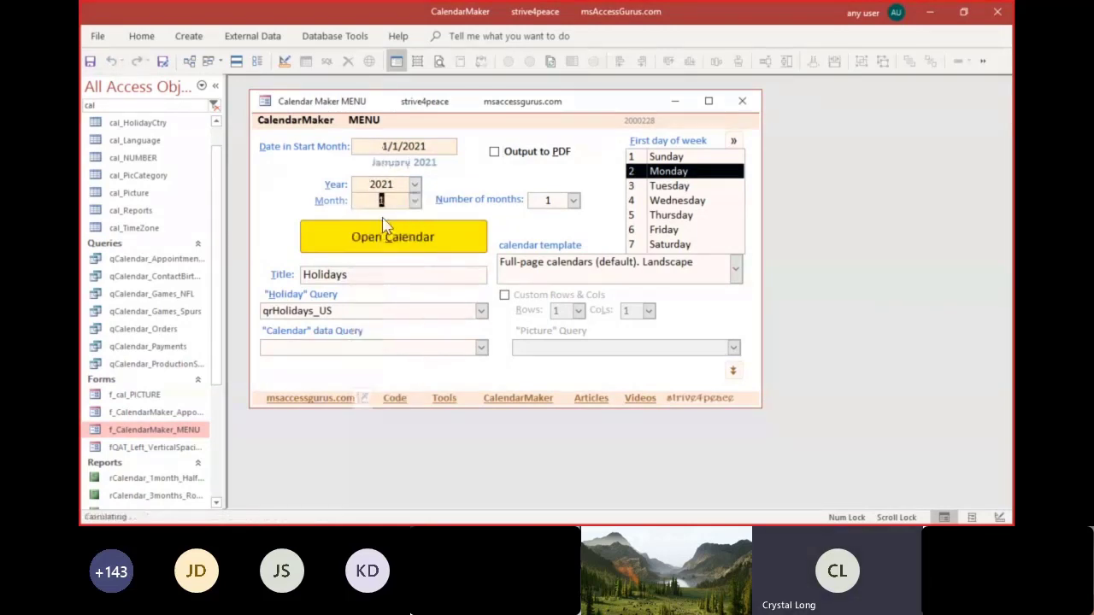
left_click(555, 199)
left_click(536, 291)
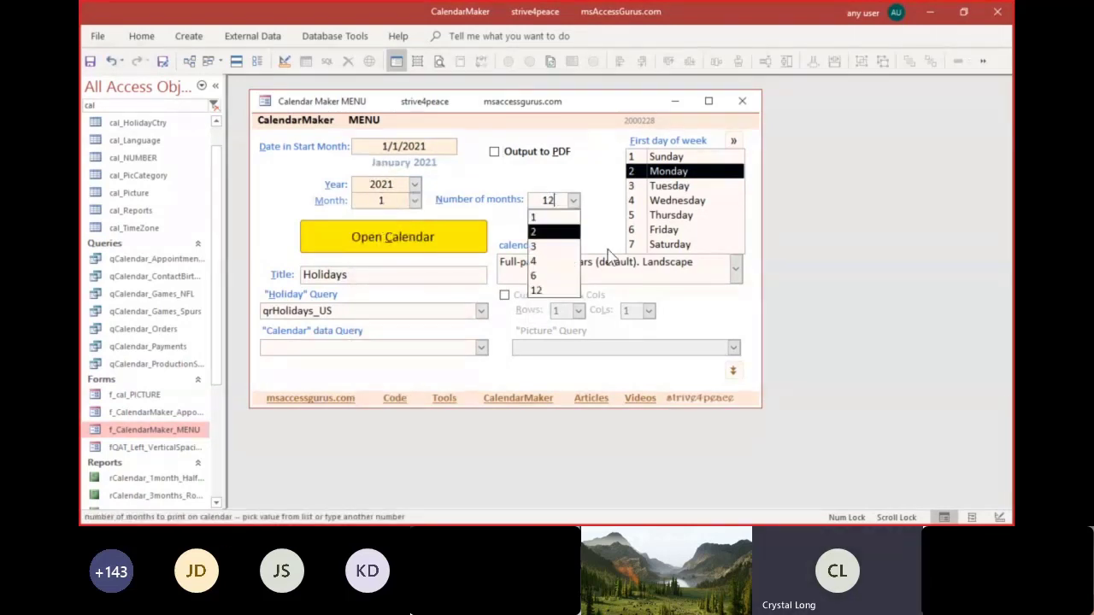
- Preview the 2021 calendar with the "CUSTOM rows & columns. Multiple calendars per page. Portrait" template and close the preview
left_click(625, 261)
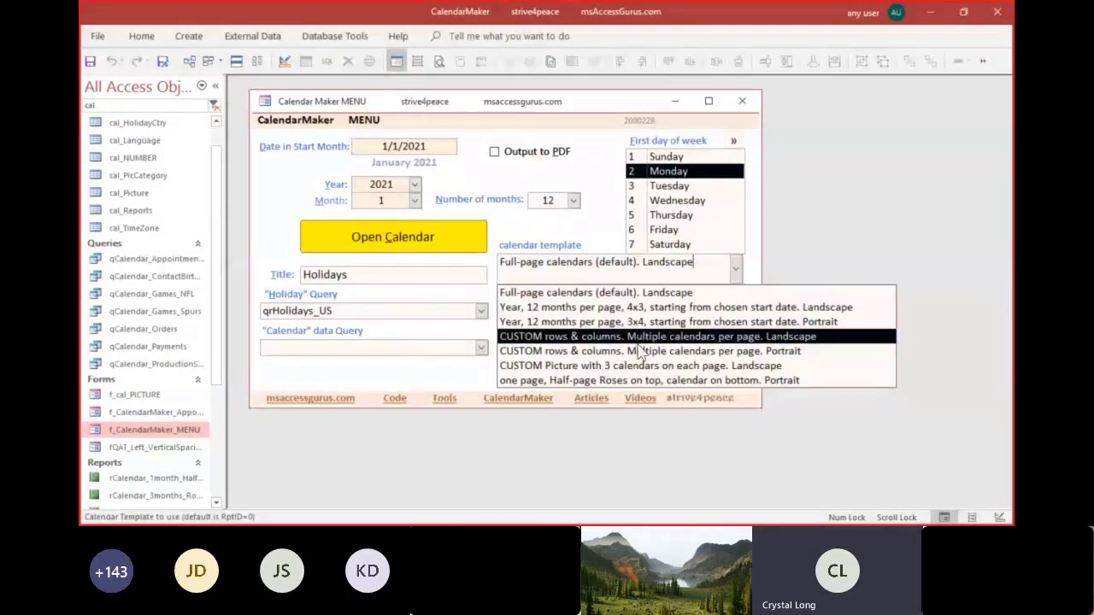
key("Escape")
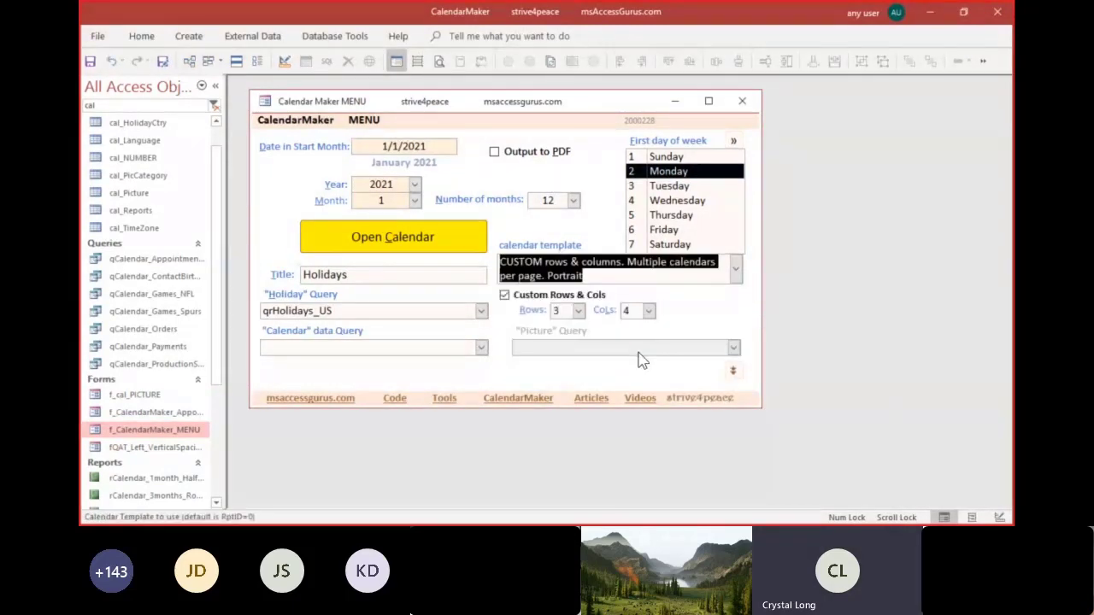
left_click(393, 237)
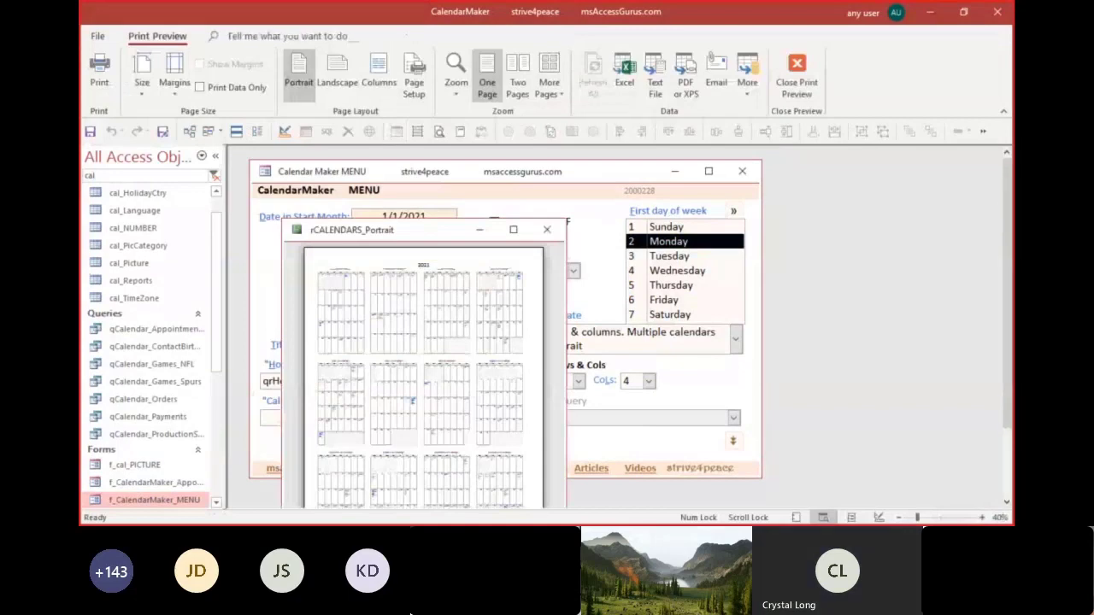
left_click(554, 230)
- Preview the 2021 calendar maximized with the "CUSTOM rows & columns. Multiple calendars per page. Landscape" template
left_click(596, 270)
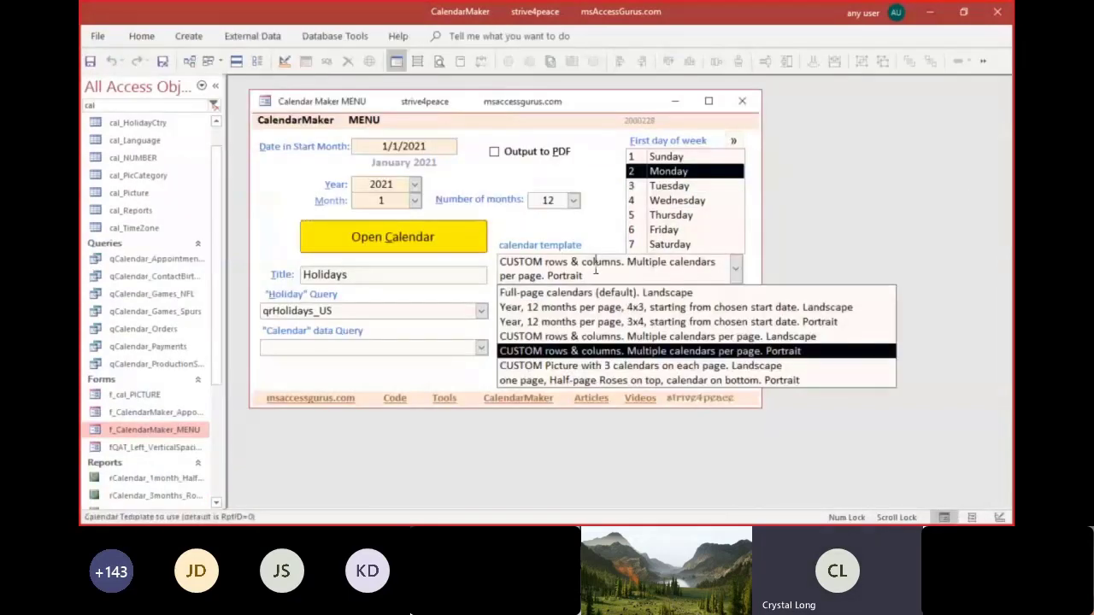
left_click(607, 336)
left_click(479, 247)
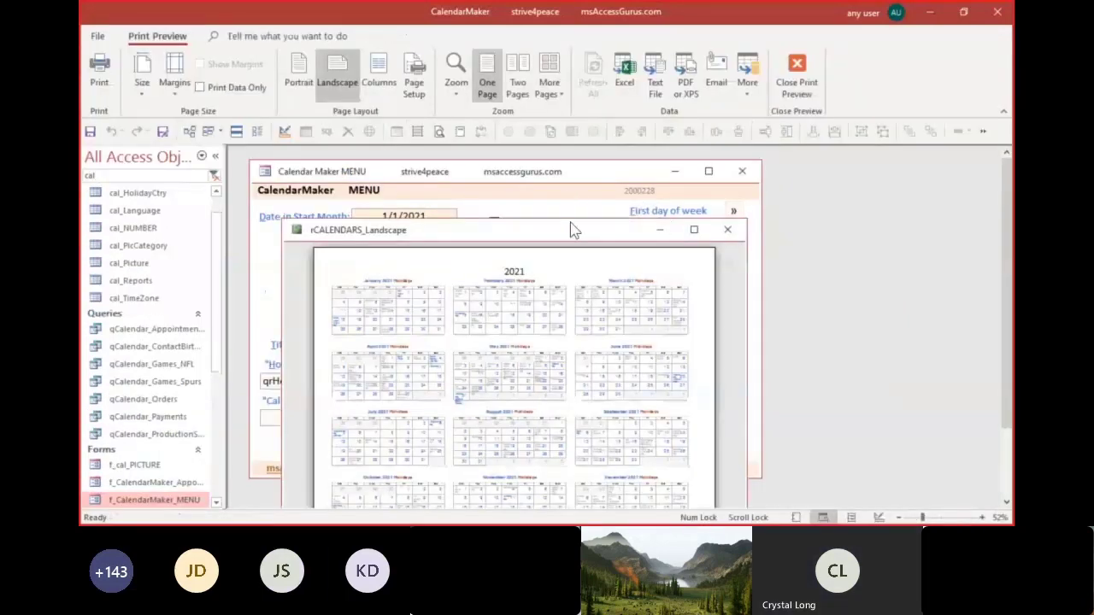
double_click(567, 234)
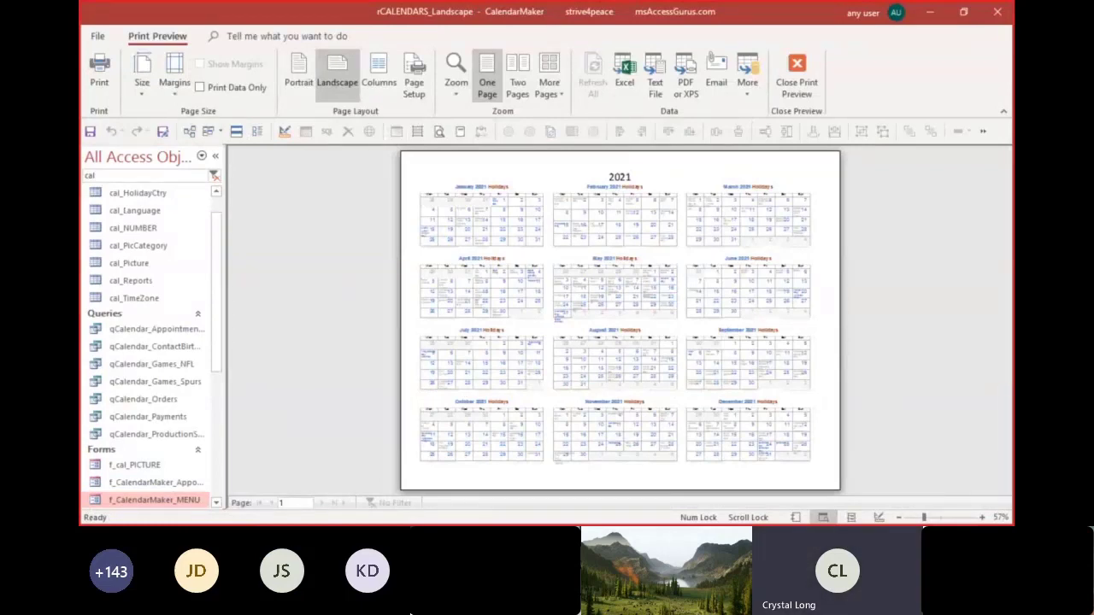
key("alt+Tab")
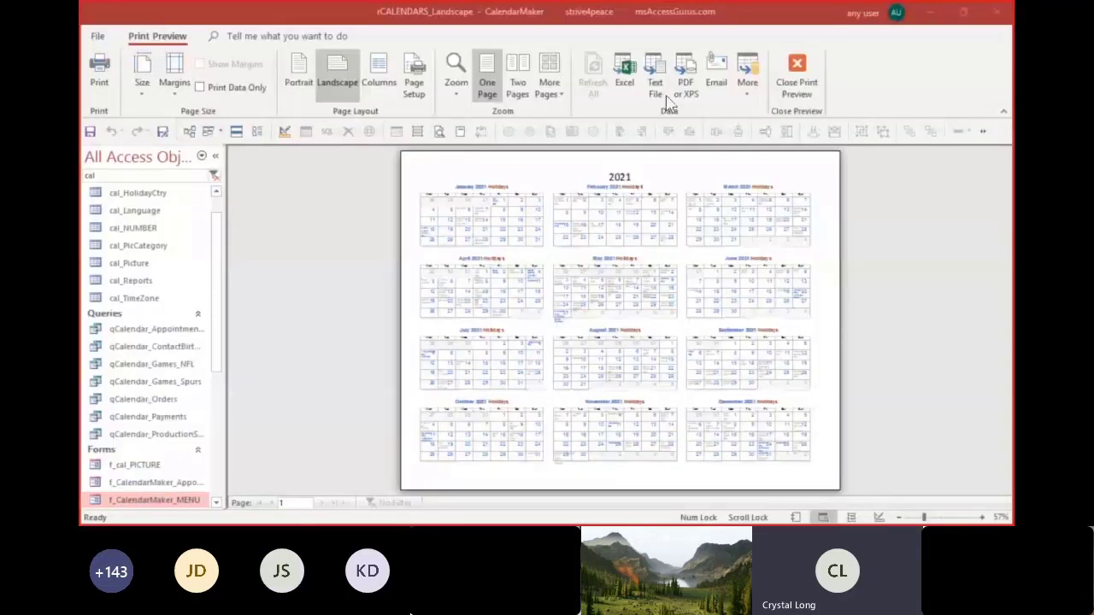
- Close the 2021 calendar preview and reopen the f_CalendarMaker_MENU form with its default settings
left_click(798, 69)
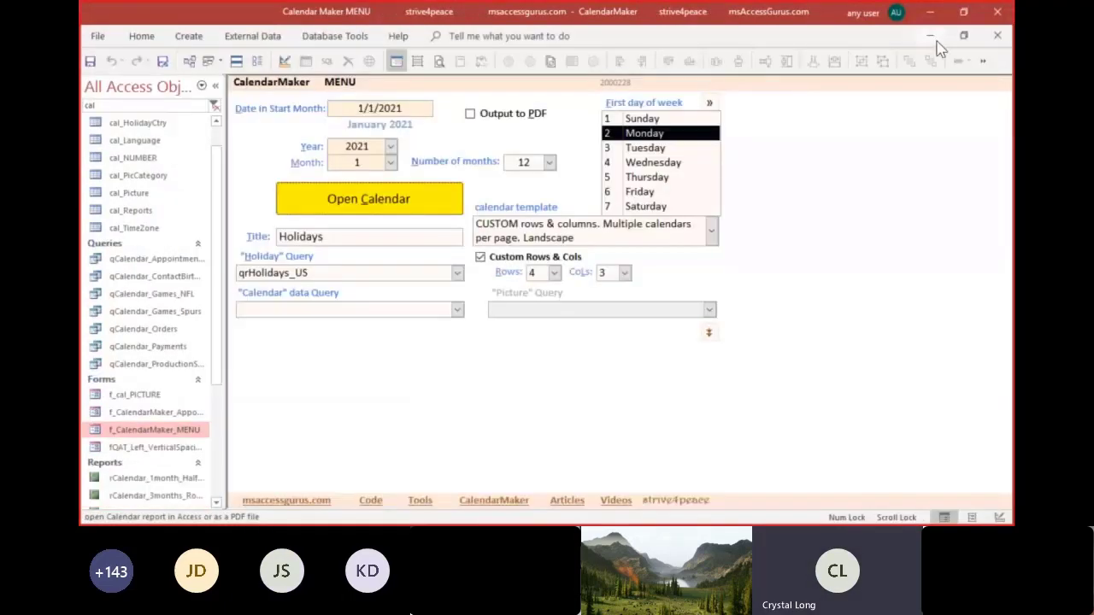
left_click(997, 35)
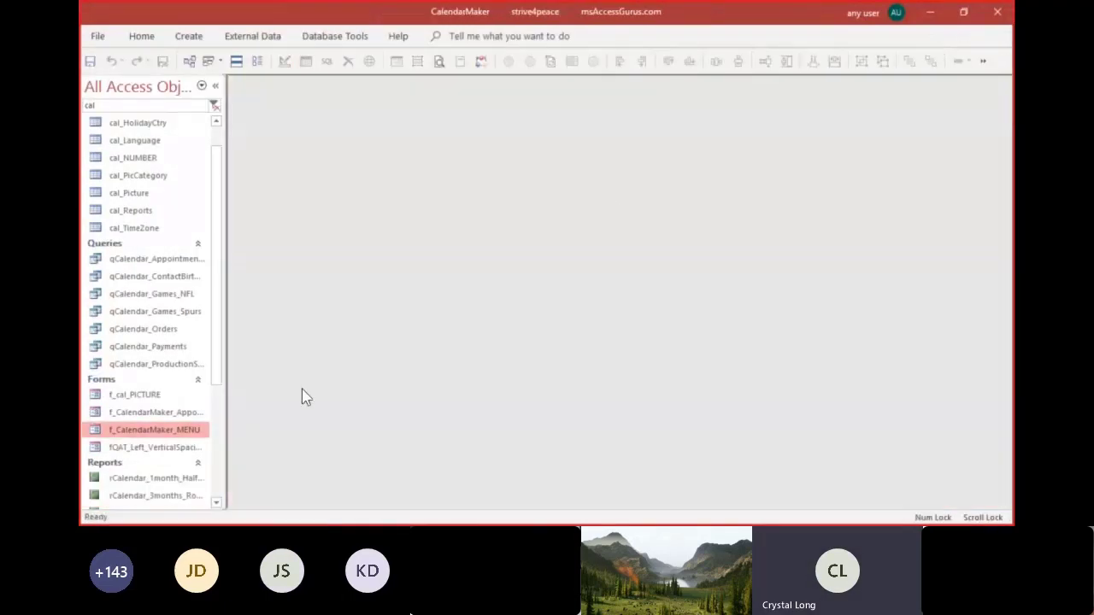
double_click(152, 431)
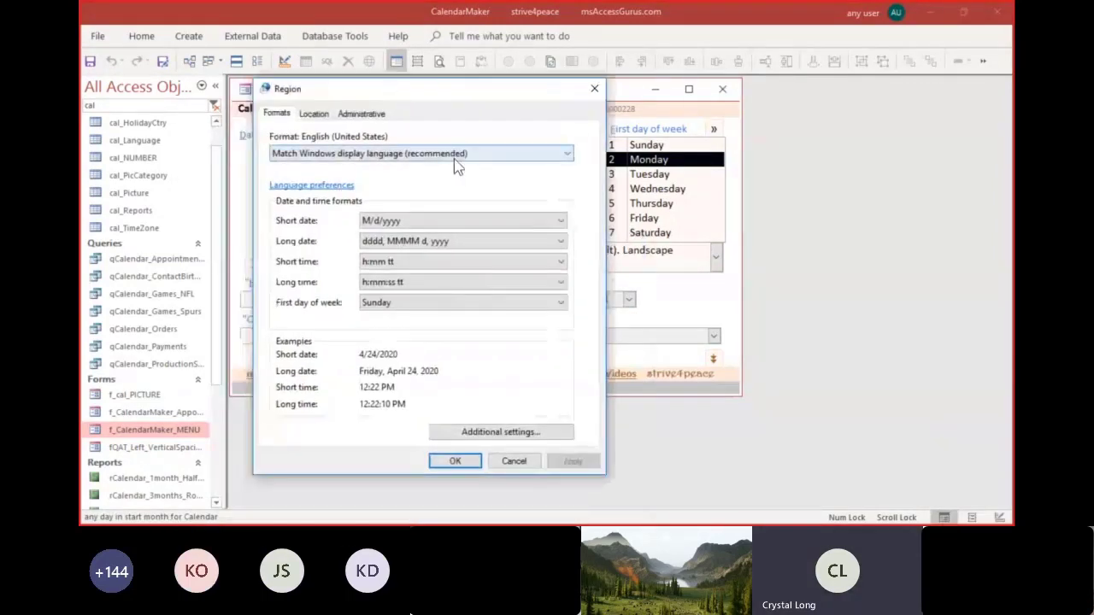
- Apply the German (Germany) format in the Windows Region settings
left_click(454, 155)
key("g")
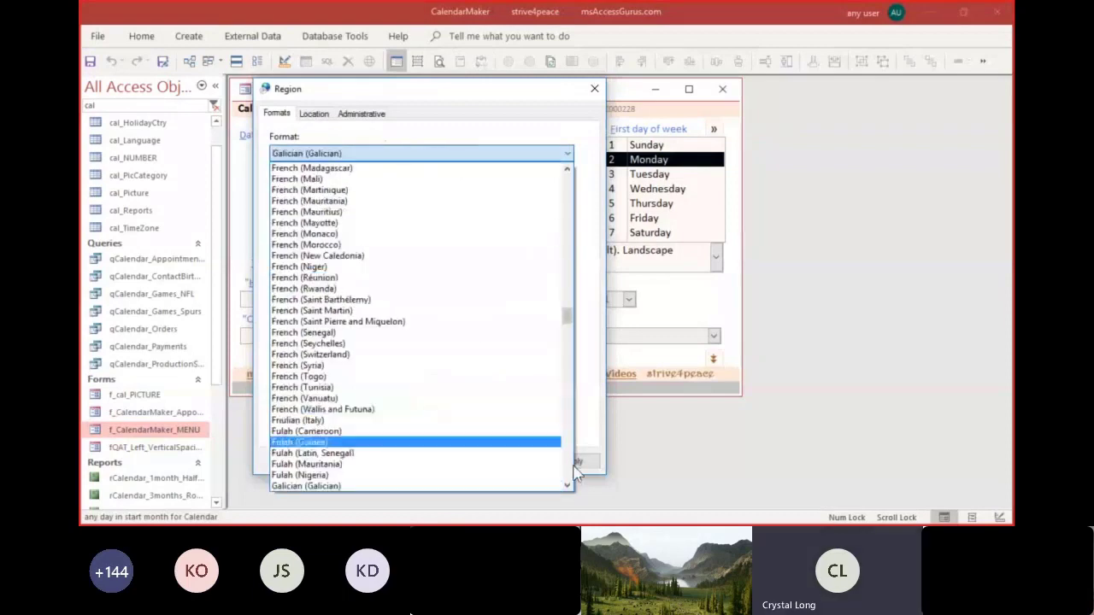
scroll(574, 470, "down", 9)
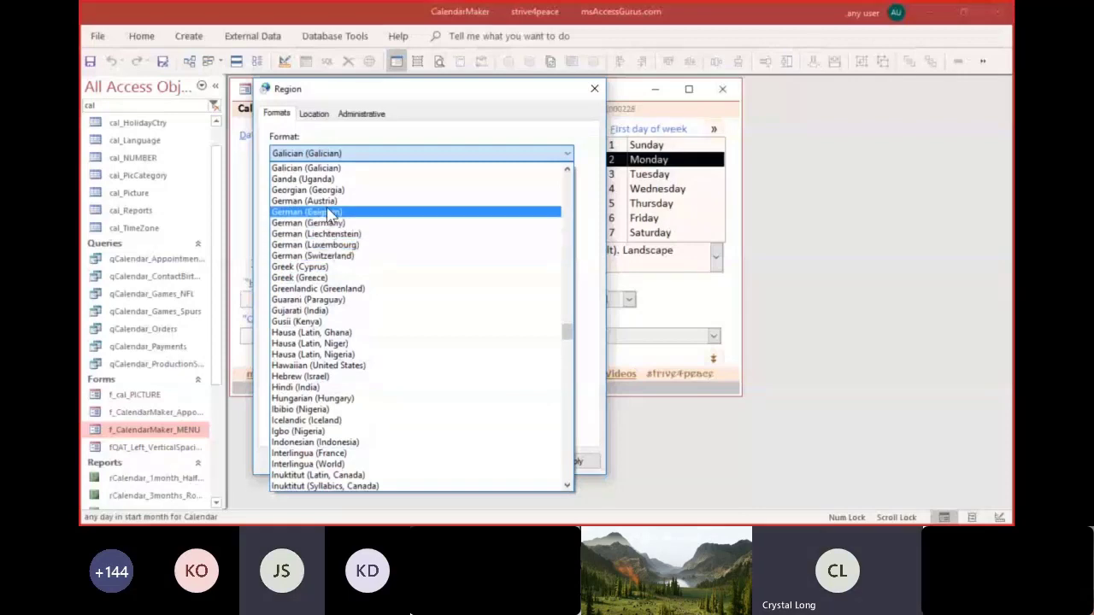
left_click(351, 224)
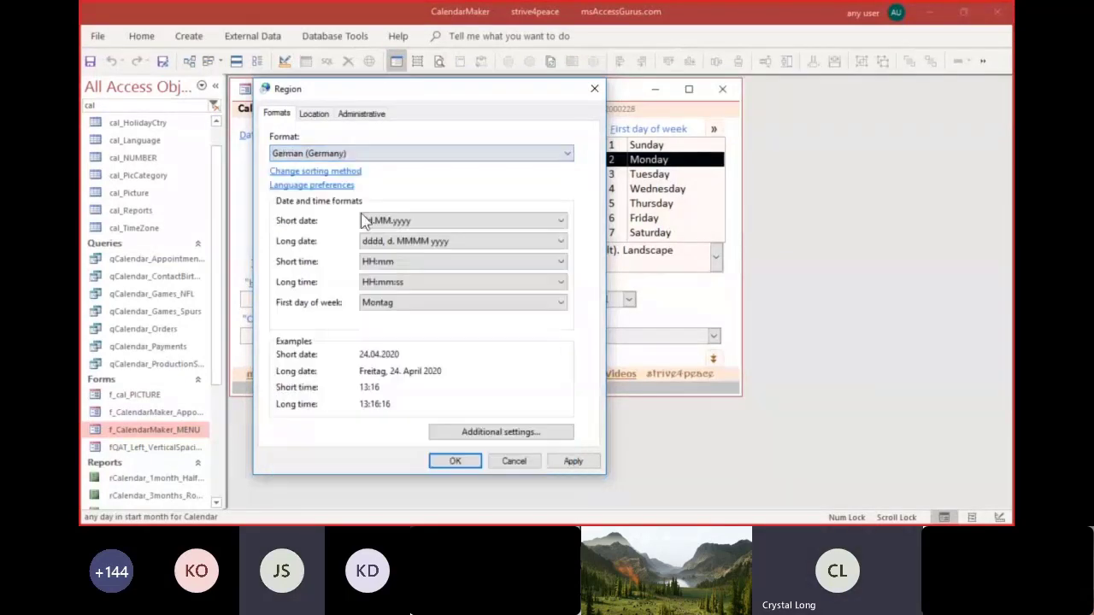
left_click(573, 462)
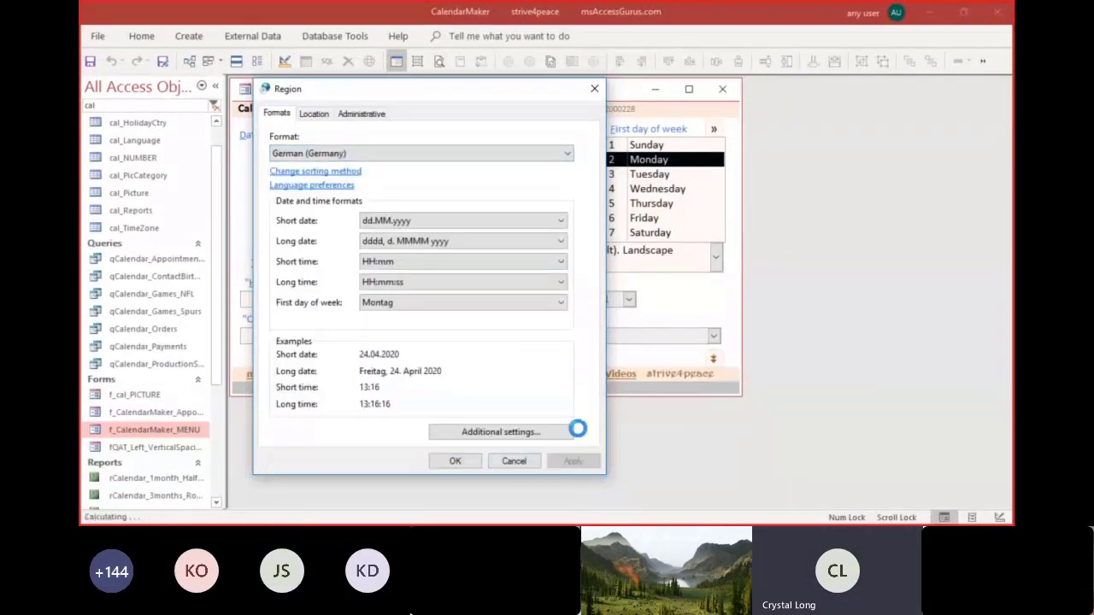
- Return to the Calendar Maker menu in Access, preview the April 2020 calendar with German day names, and close it
left_click(626, 101)
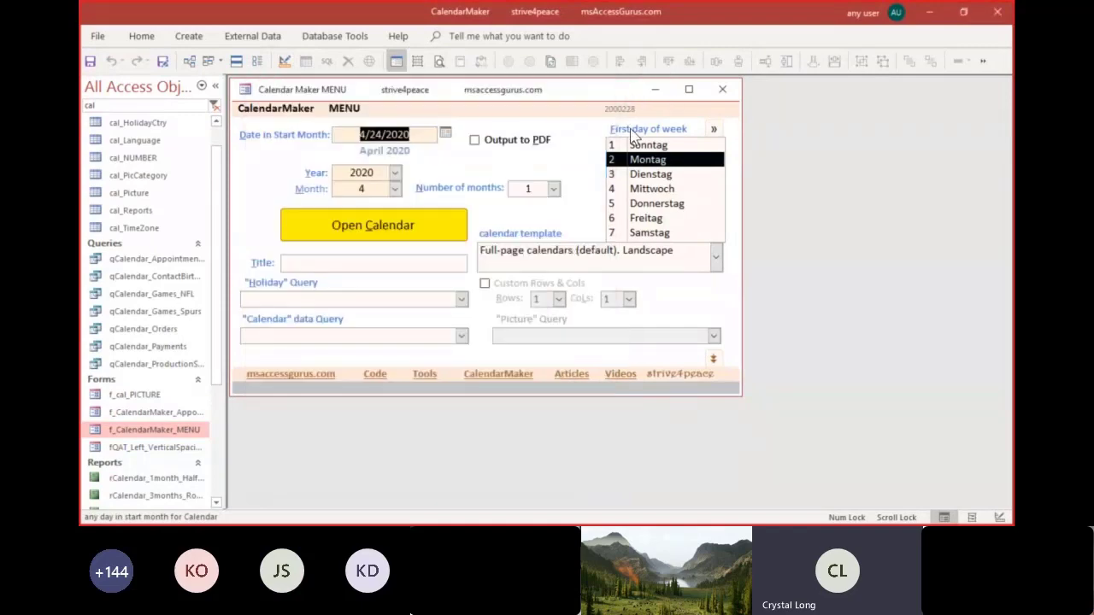
left_click(444, 232)
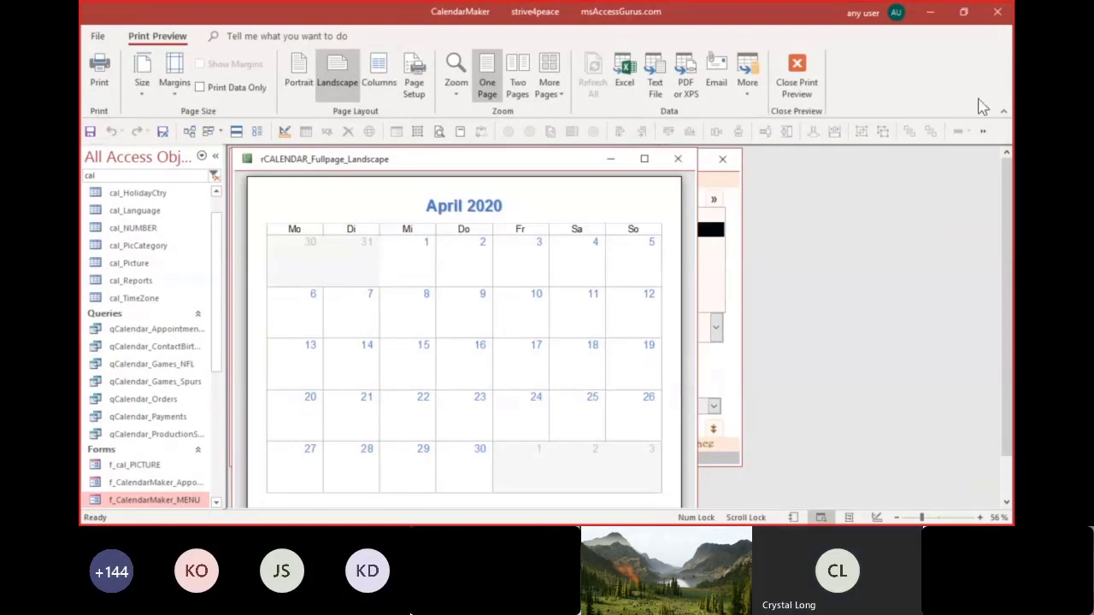
left_click(678, 159)
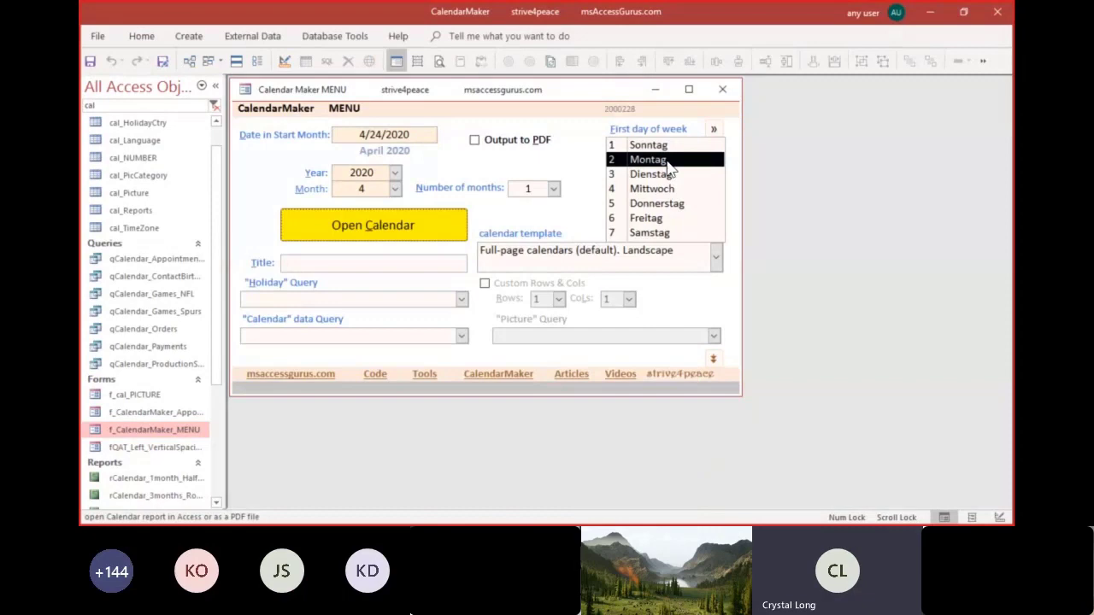
- Check the Windows Region format, preview the April 2020 calendar again from the Calendar Maker menu, and close it
key("alt+Tab")
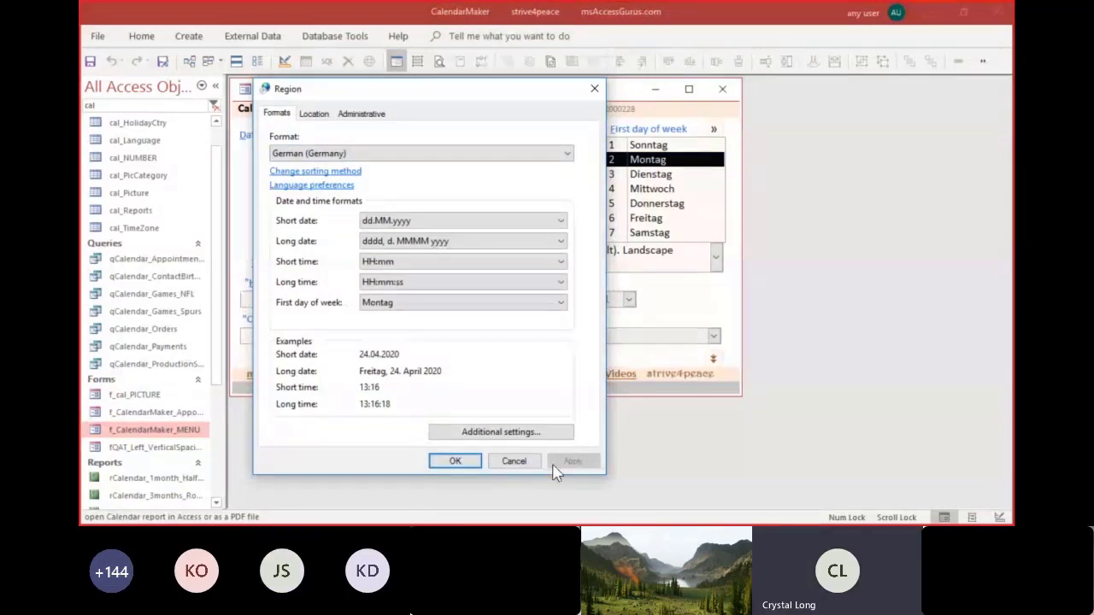
left_click(627, 94)
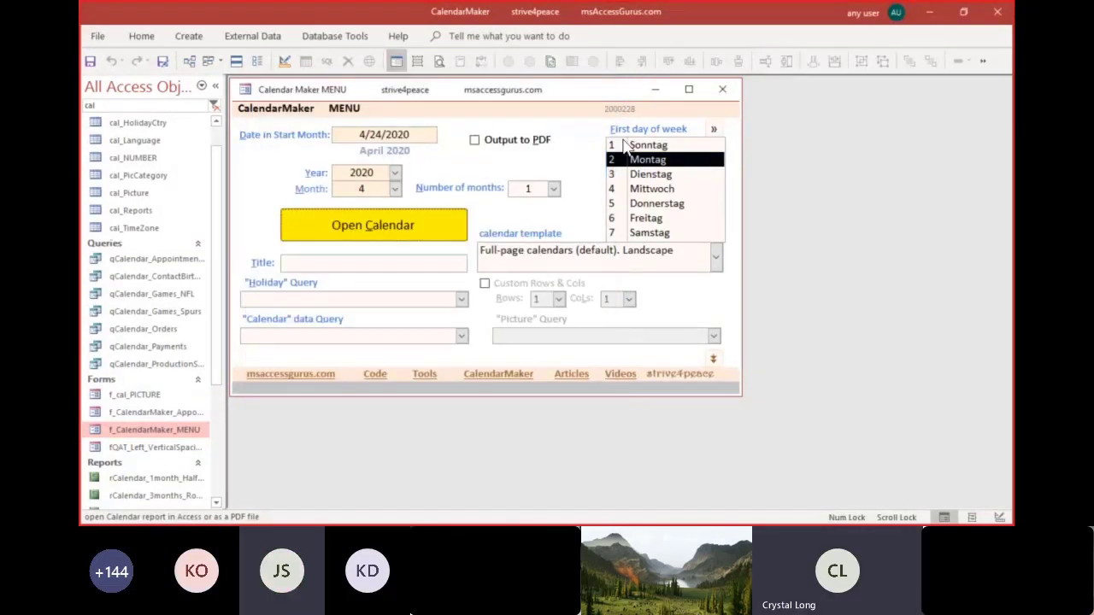
left_click(396, 221)
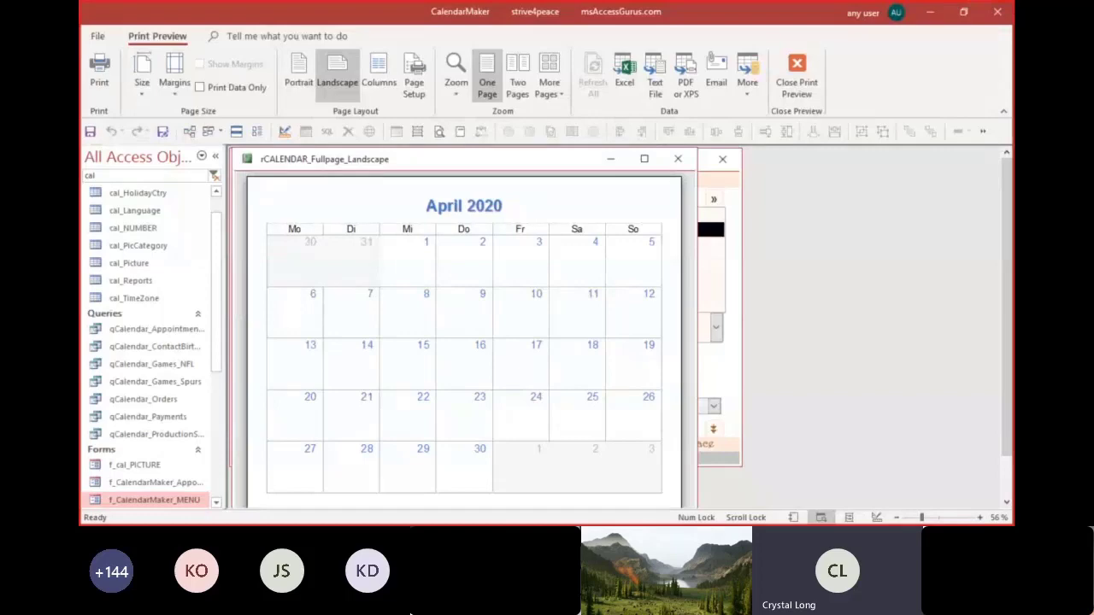
left_click(677, 160)
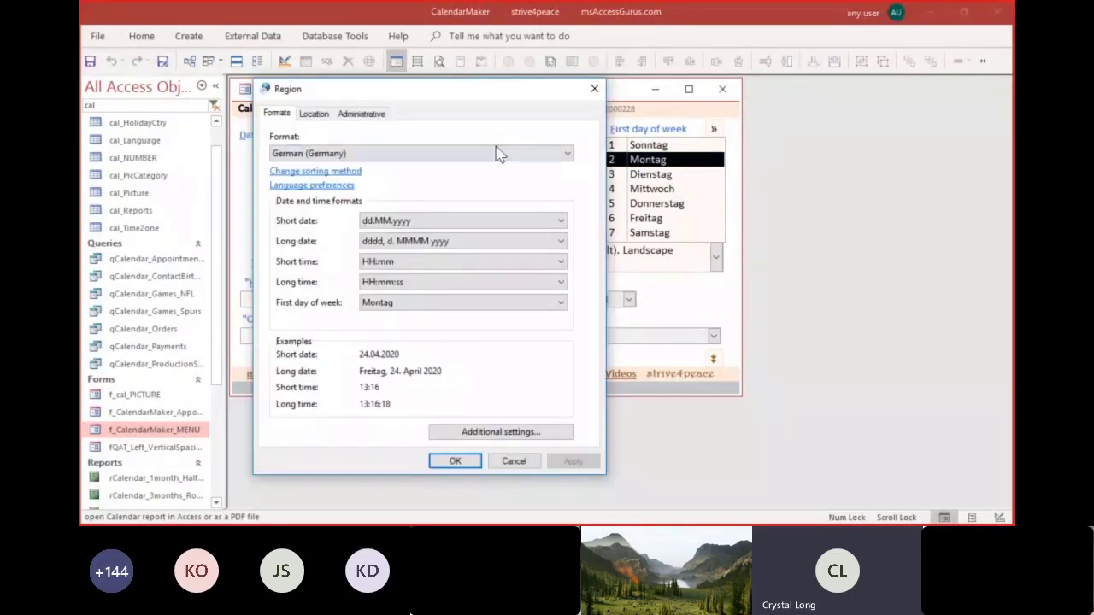
- Apply the Norwegian Bokmål (Norway) format in the Windows Region settings
left_click(496, 156)
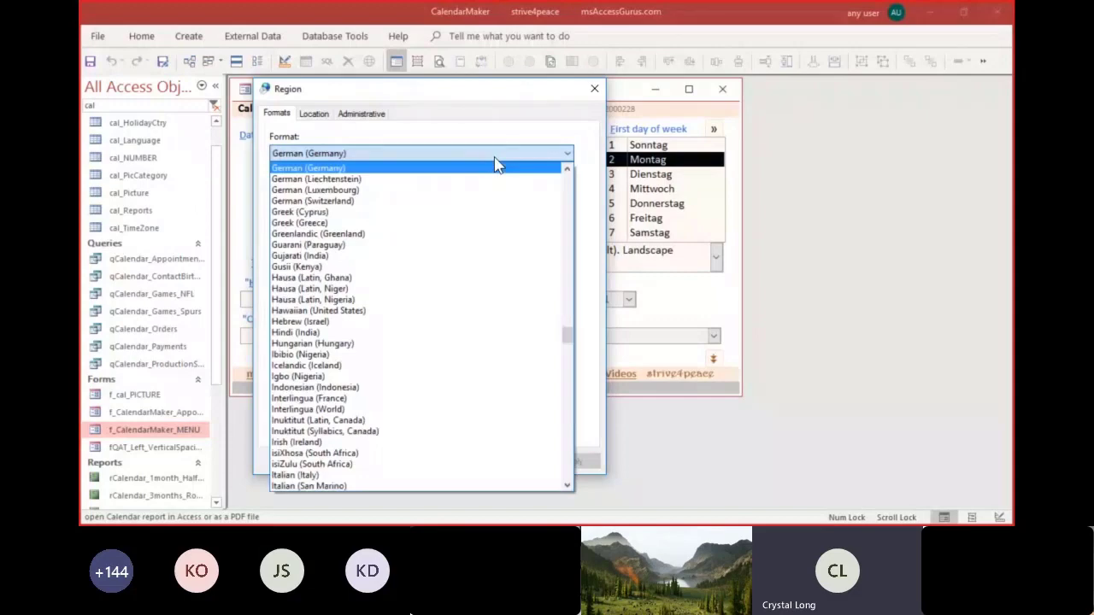
key("n")
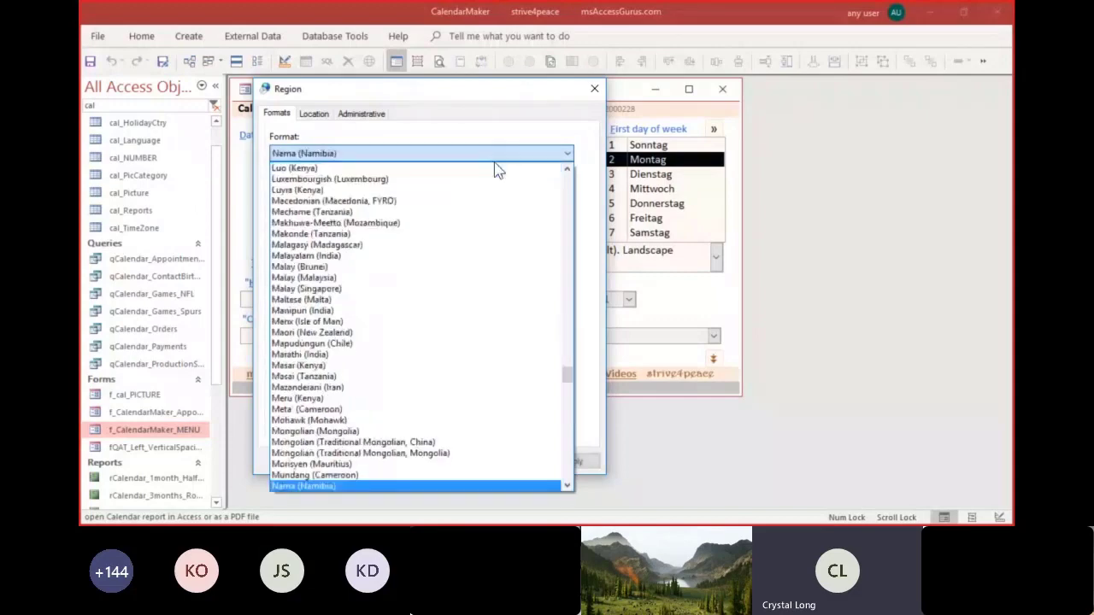
left_click(567, 469)
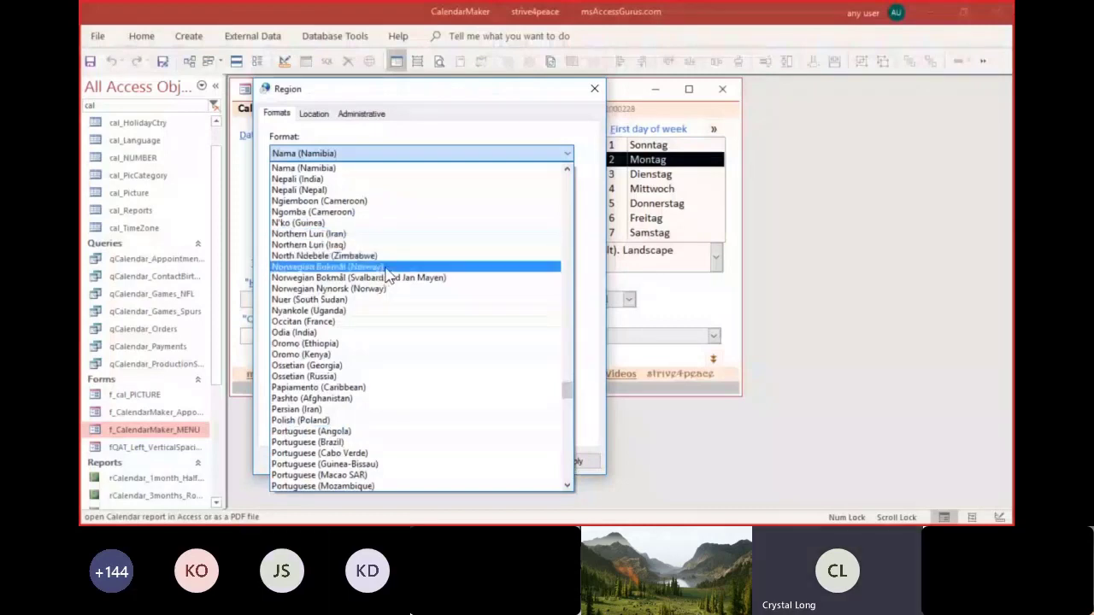
left_click(385, 267)
left_click(573, 461)
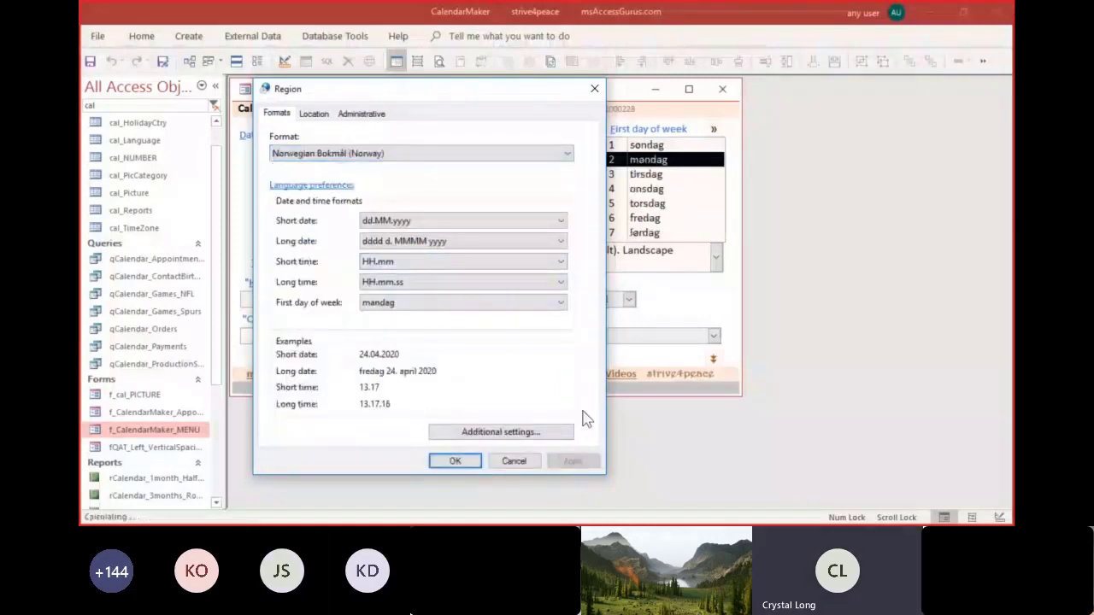
- Return to the Calendar Maker menu in Access, set the month to 5, and choose qrHolidays_NO as the holiday query
left_click(844, 160)
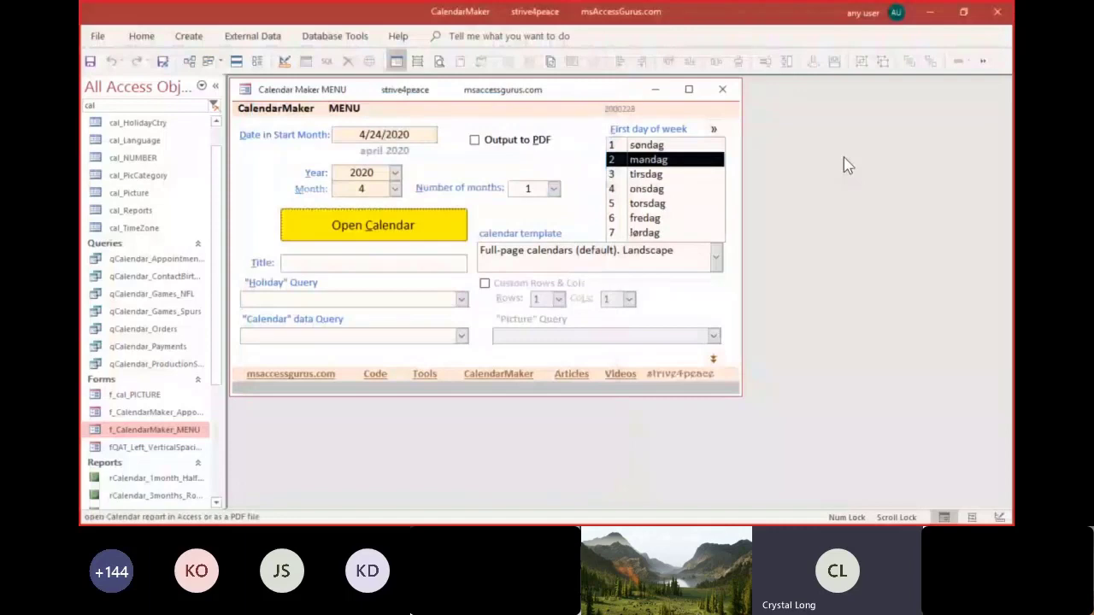
left_click(395, 189)
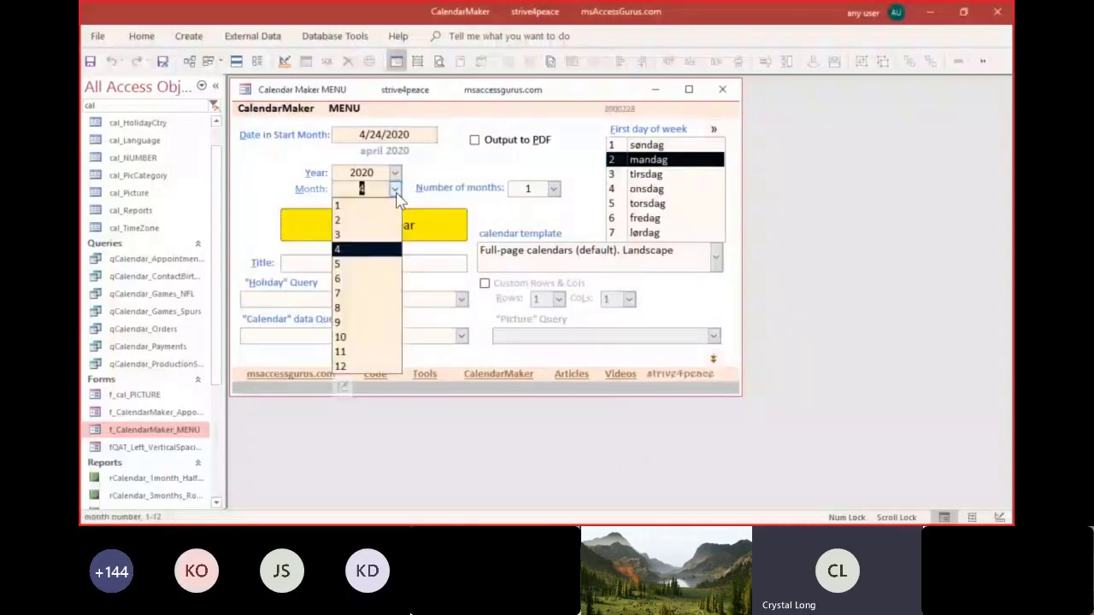
left_click(372, 264)
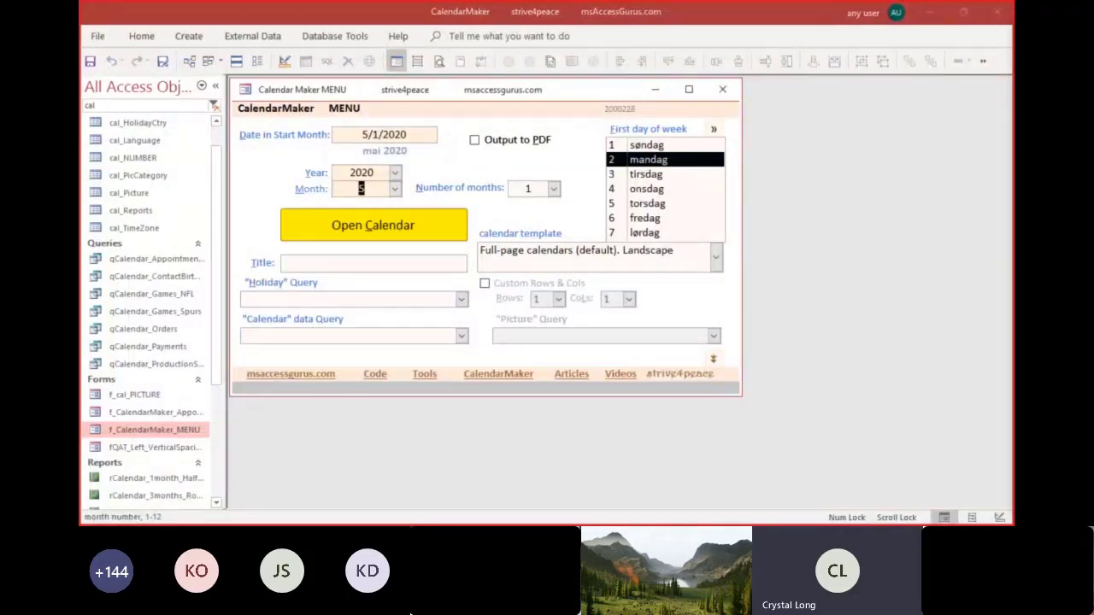
left_click(462, 301)
left_click(334, 366)
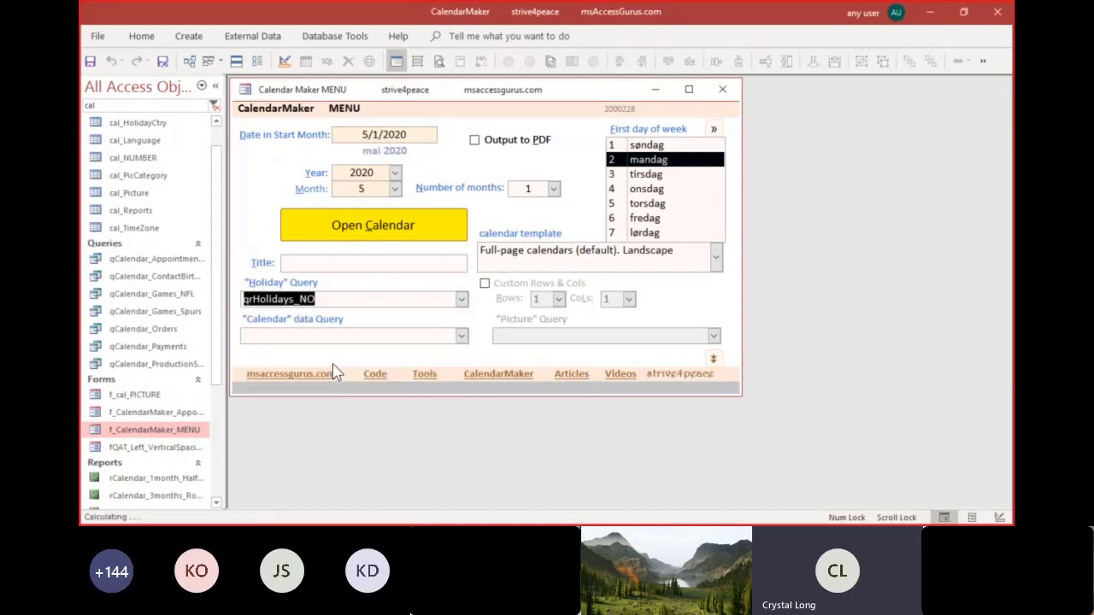
- Choose the one-page portrait template with Half-page Roses on top and calendar on bottom, and open the calendar preview
left_click(649, 249)
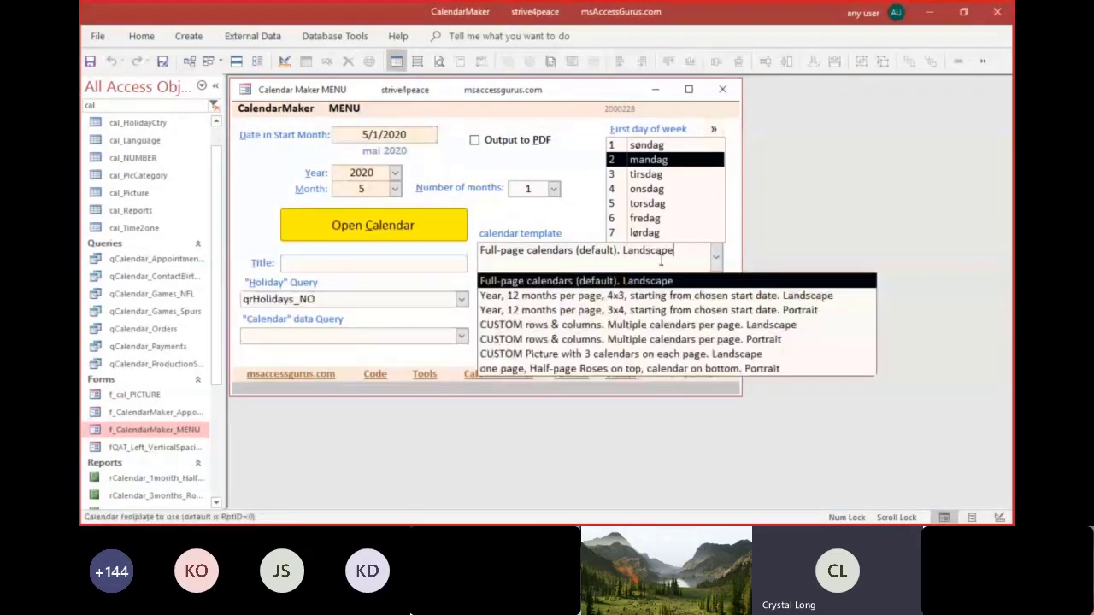
left_click(674, 372)
left_click(451, 217)
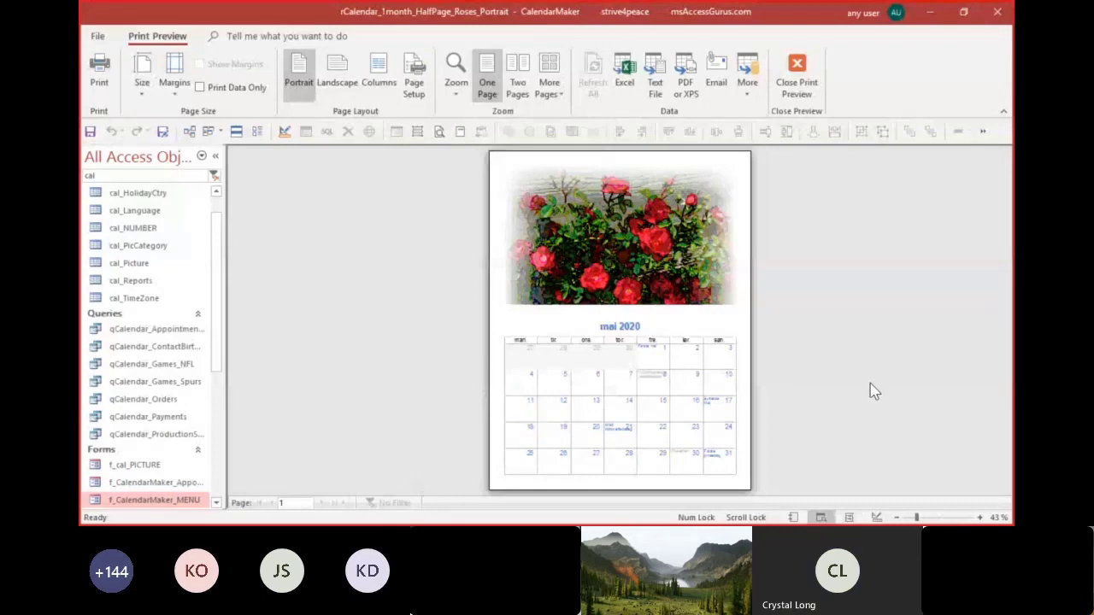
- Examine the roses picture, Norwegian day names and holidays in the May 2020 calendar preview, and close the report
left_click(980, 517)
left_click(980, 517)
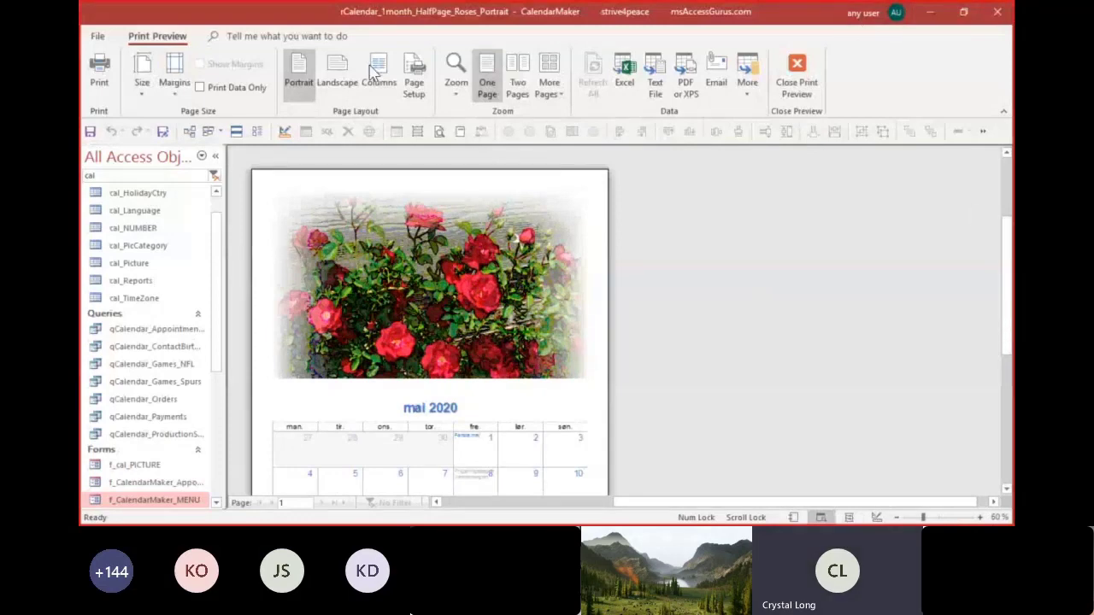
double_click(154, 36)
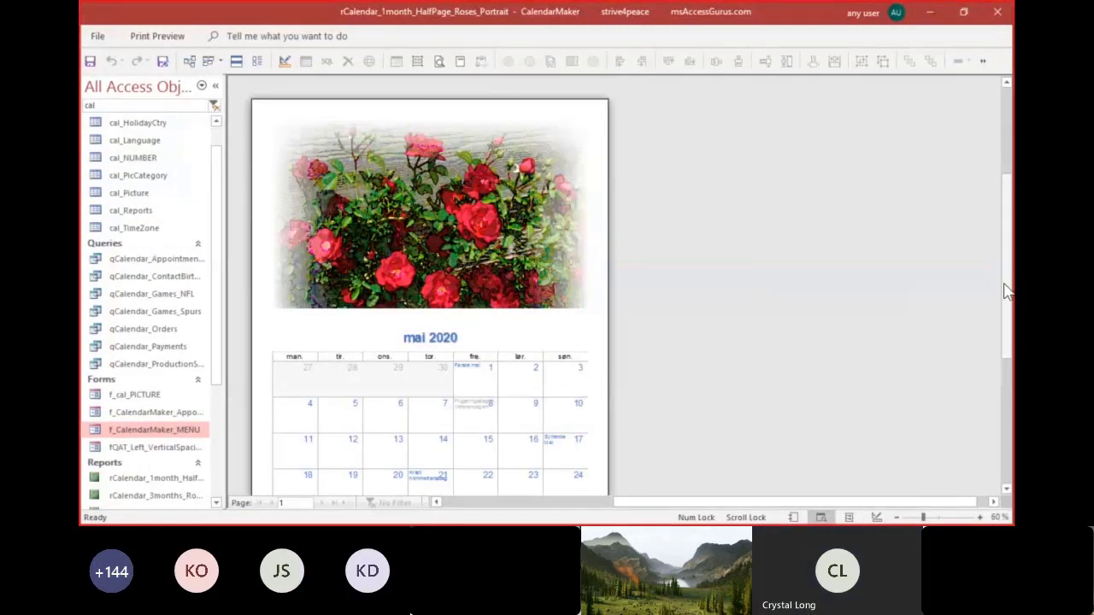
left_click_drag(1009, 293, 1011, 331)
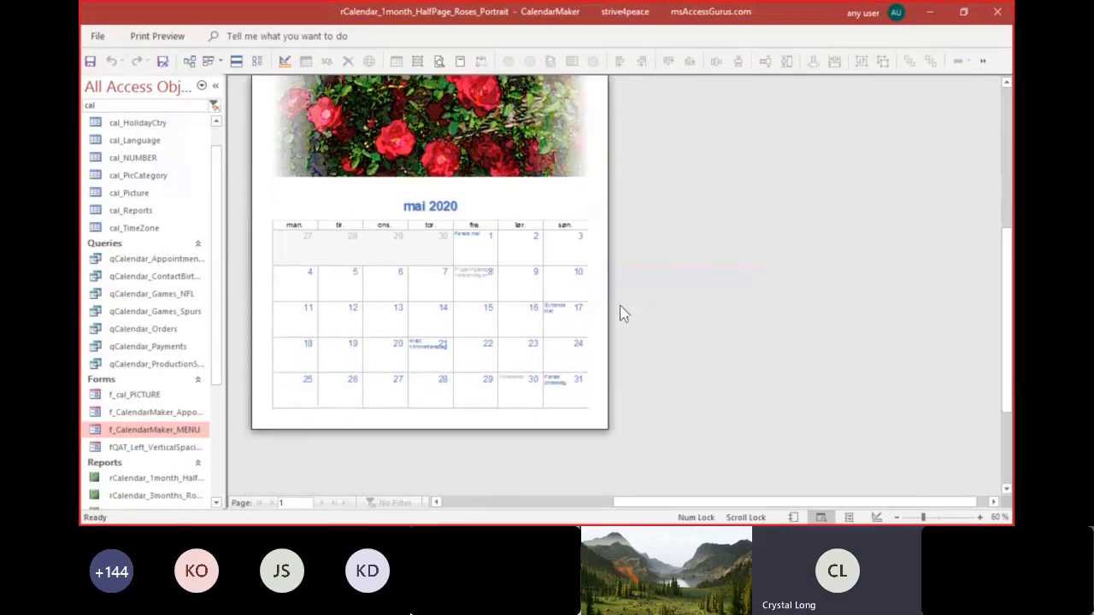
left_click(583, 314)
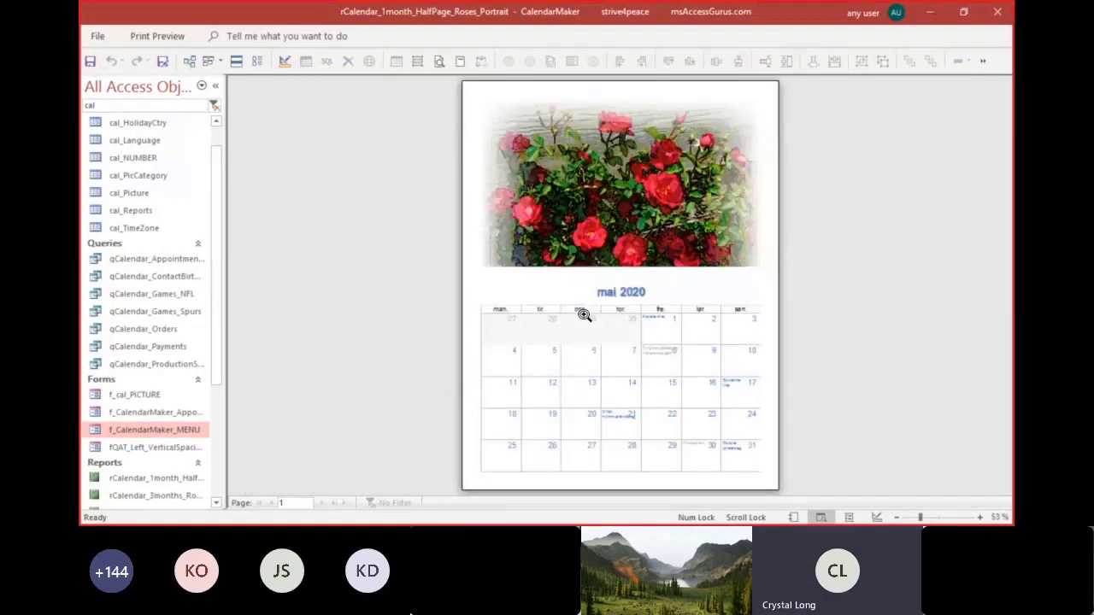
left_click(943, 518)
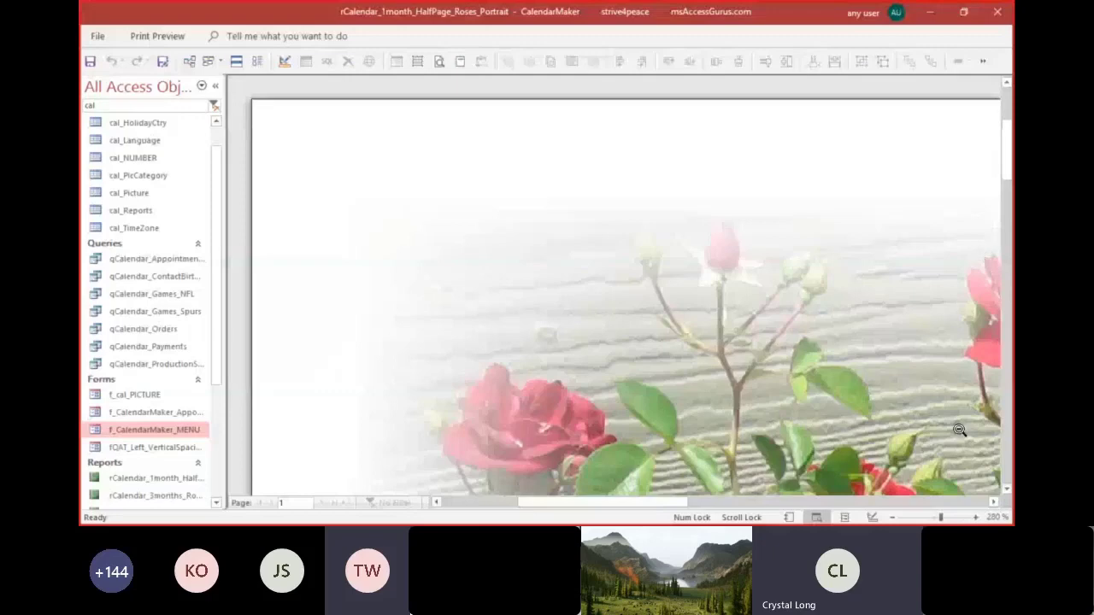
left_click(932, 519)
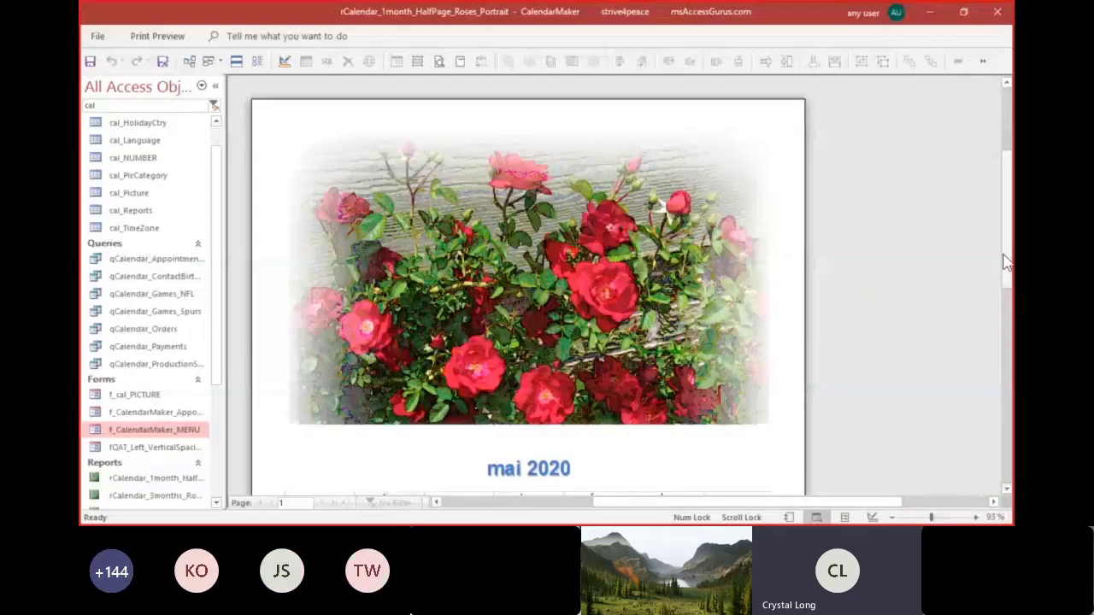
left_click_drag(1009, 264, 1008, 379)
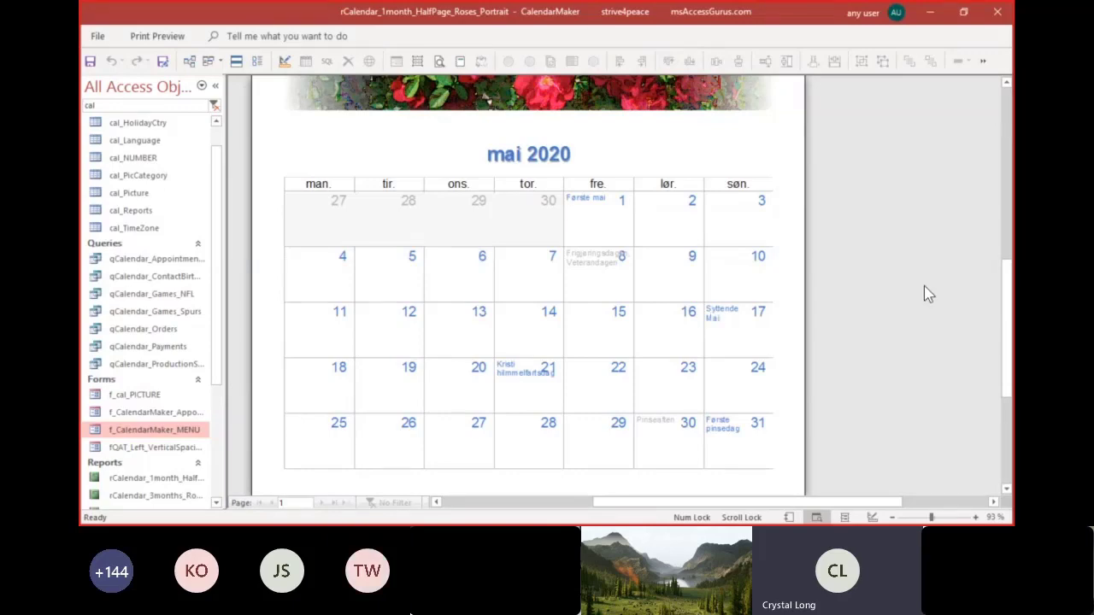
scroll(913, 271, "up", 5)
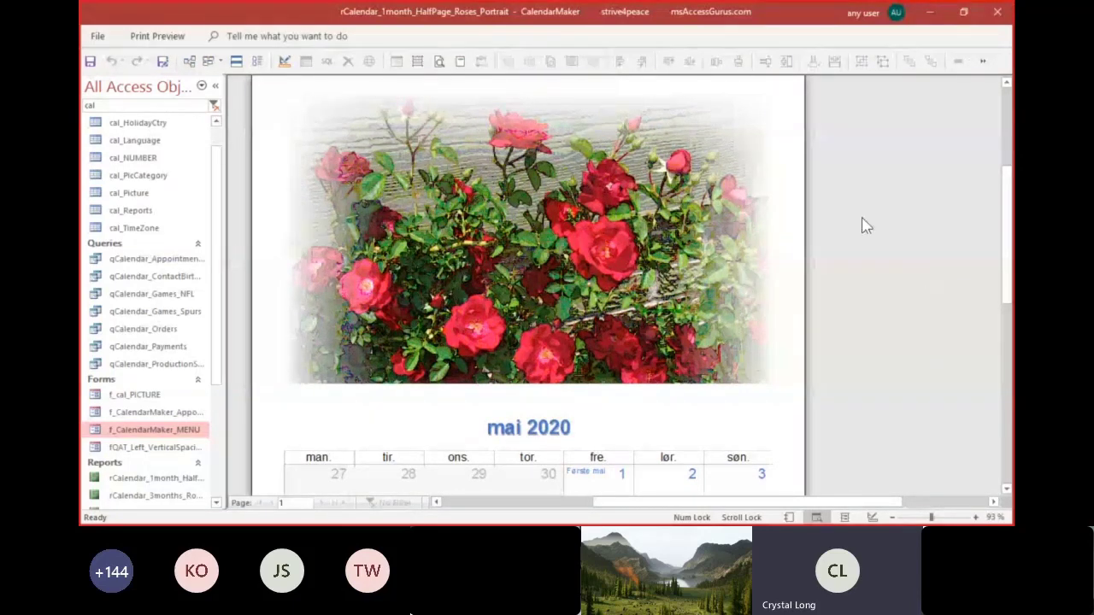
right_click(825, 210)
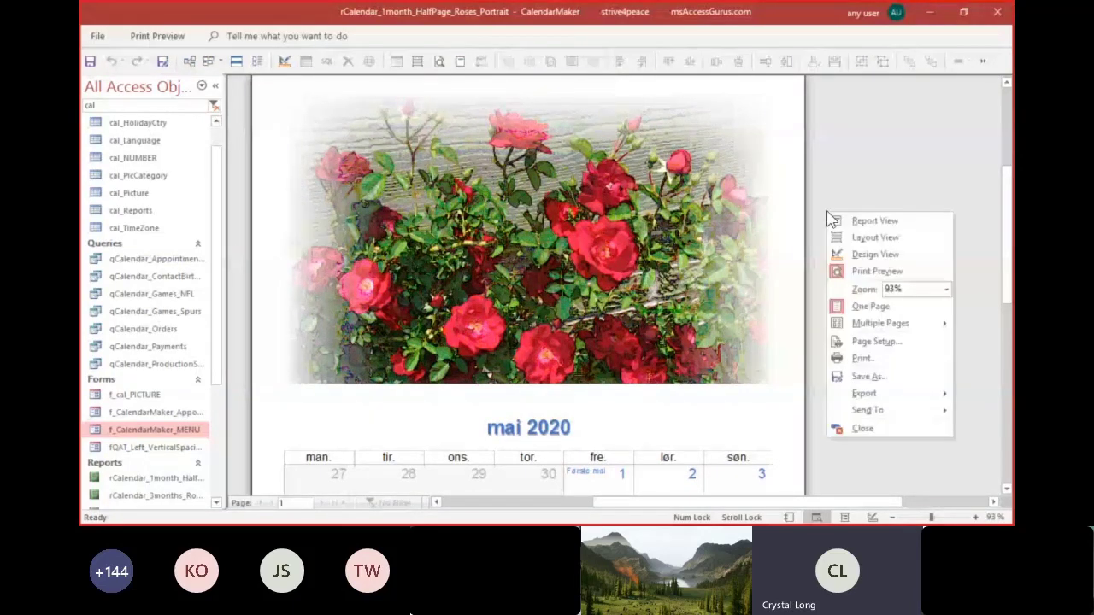
left_click(870, 433)
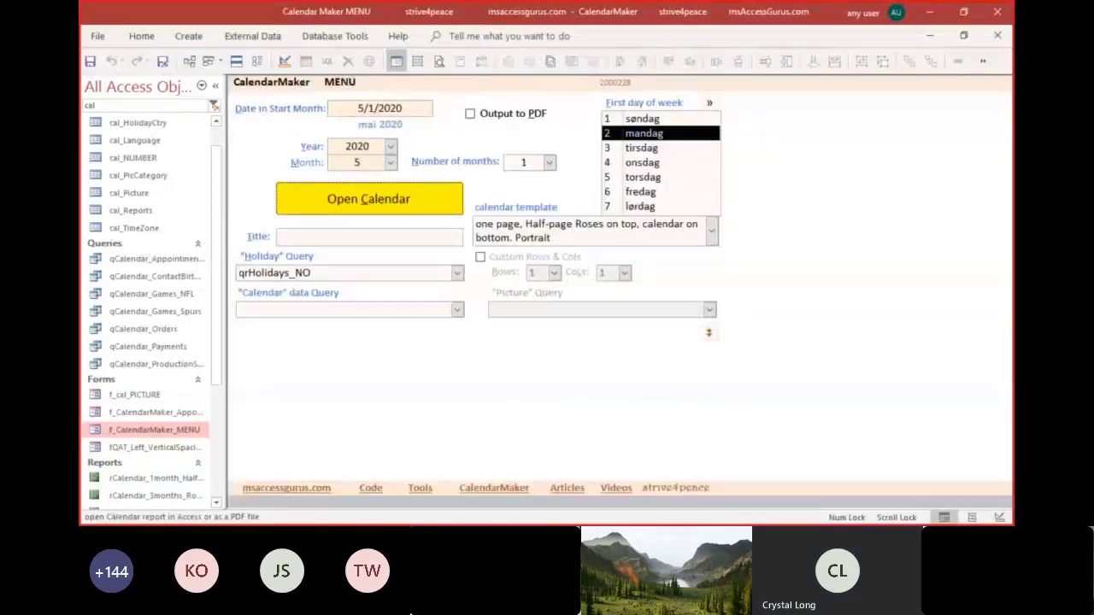
- Switch to the Windows Region settings, apply the Match Windows display language (recommended) format, and close the dialog
key("alt+Tab")
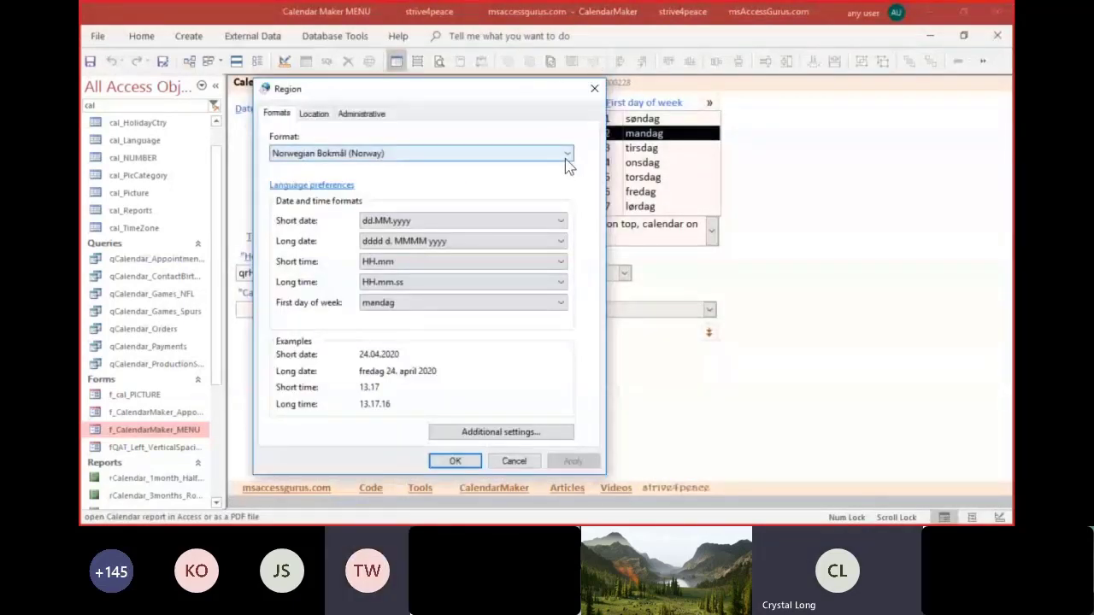
left_click(567, 155)
scroll(571, 182, "up", 20)
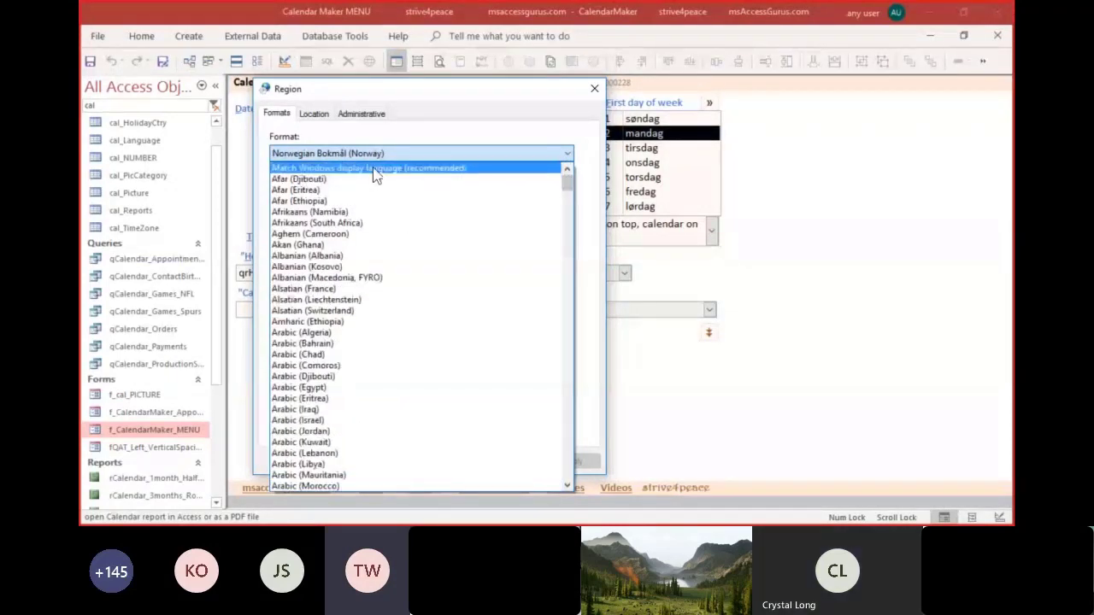
left_click(374, 168)
left_click(572, 461)
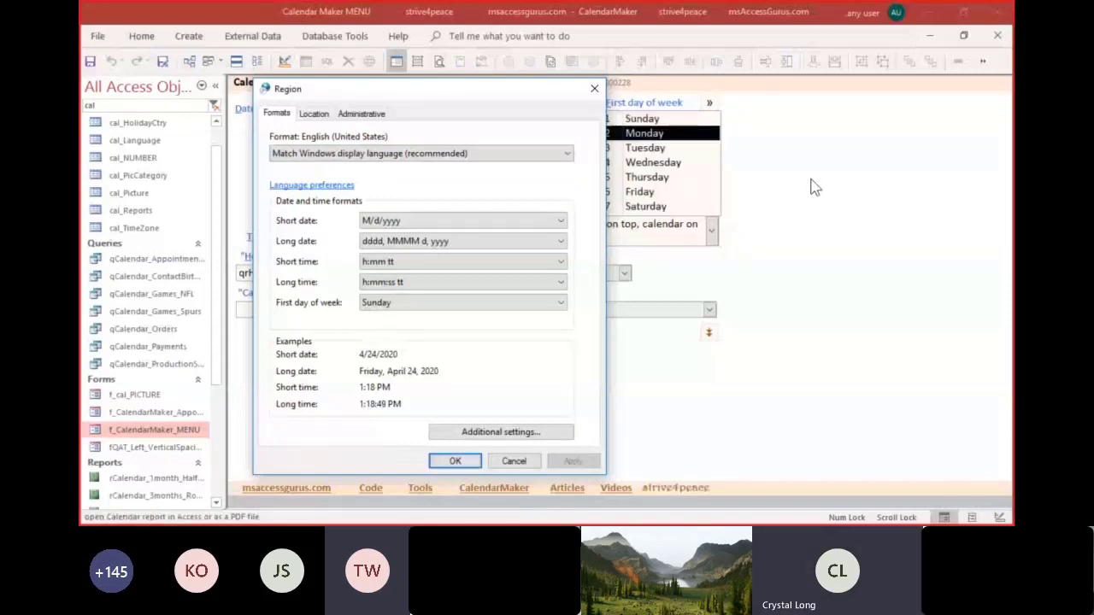
key("Return")
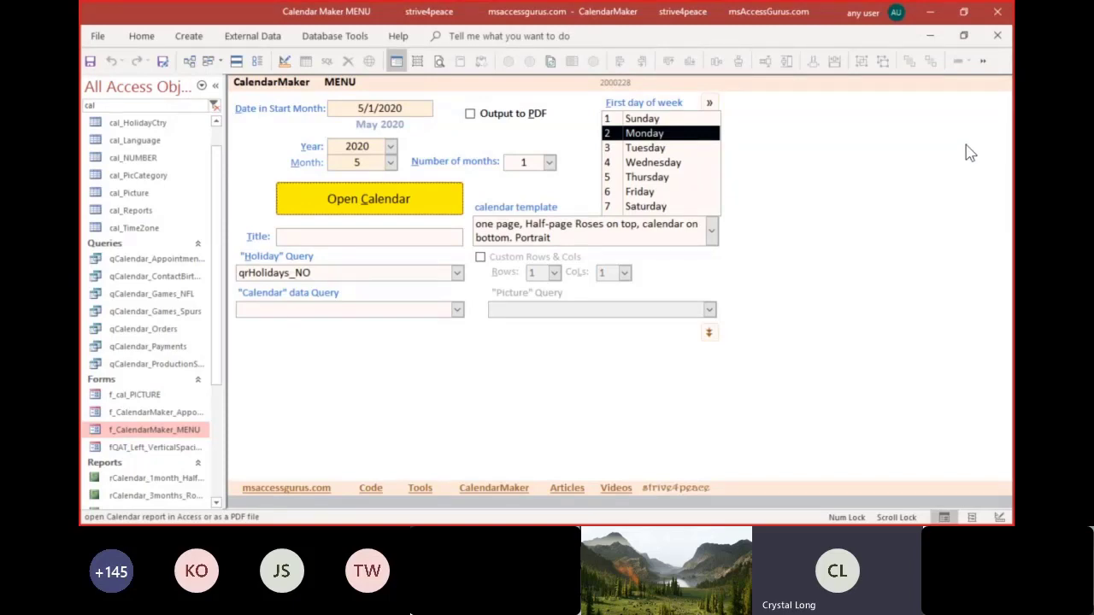
- Run the s4p Document SQL add-in to document the database queries in Word
left_click(352, 38)
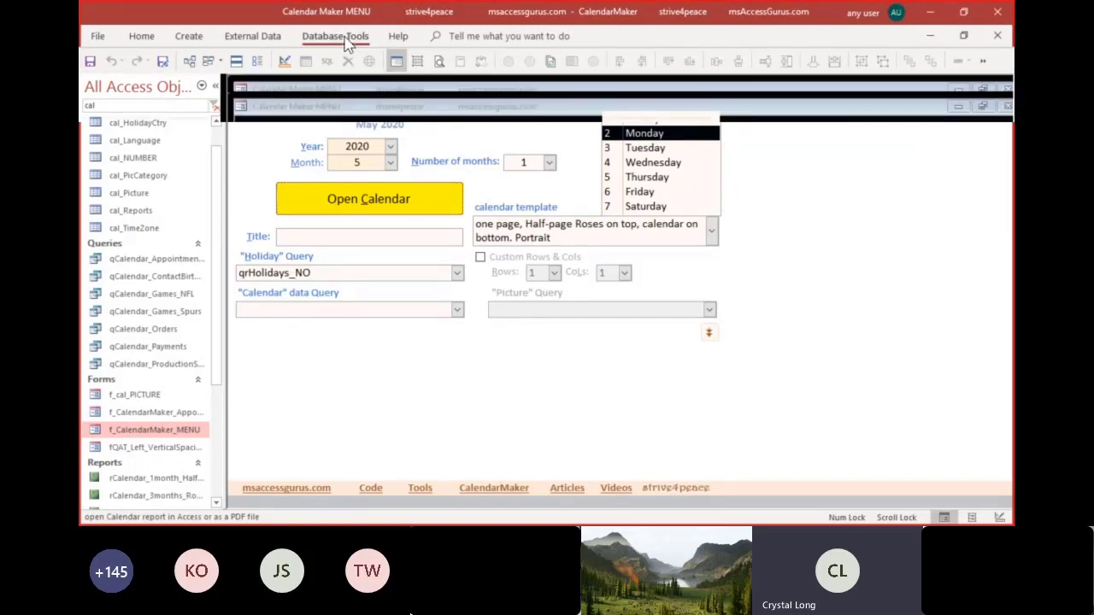
left_click(588, 98)
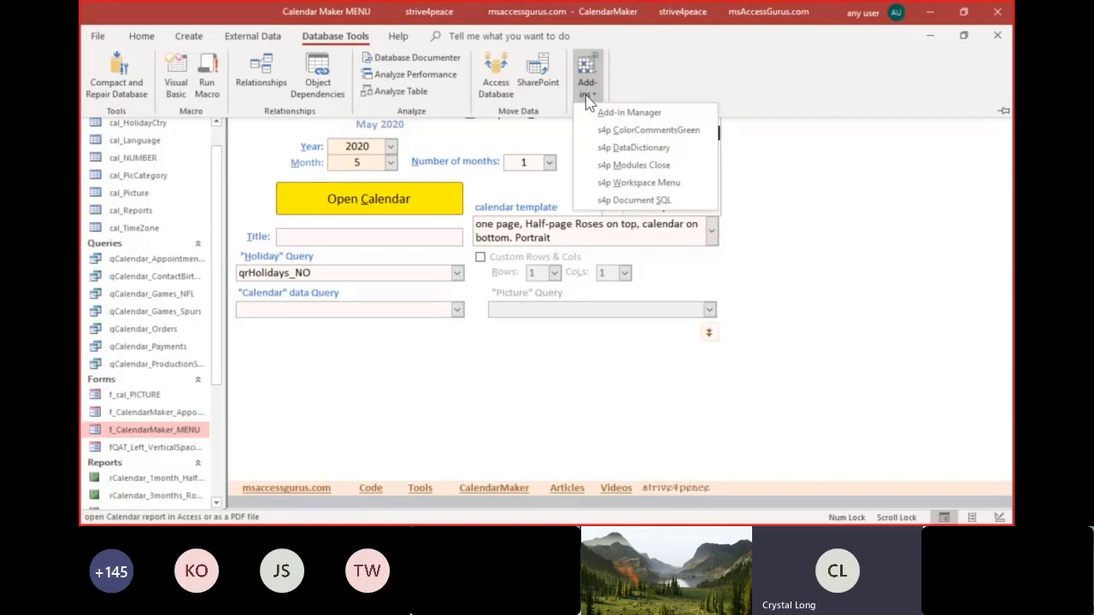
left_click(676, 205)
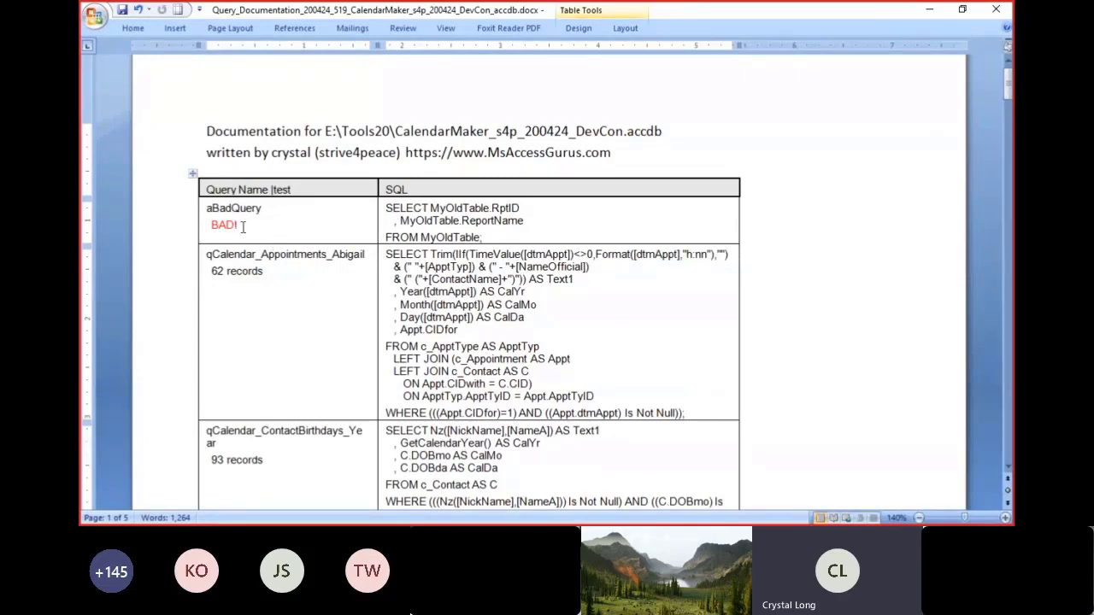
- Highlight the record count below the first calendar appointments query in the Word document, and minimize the document while keeping it open
left_click(272, 272)
left_click_drag(271, 272, 170, 278)
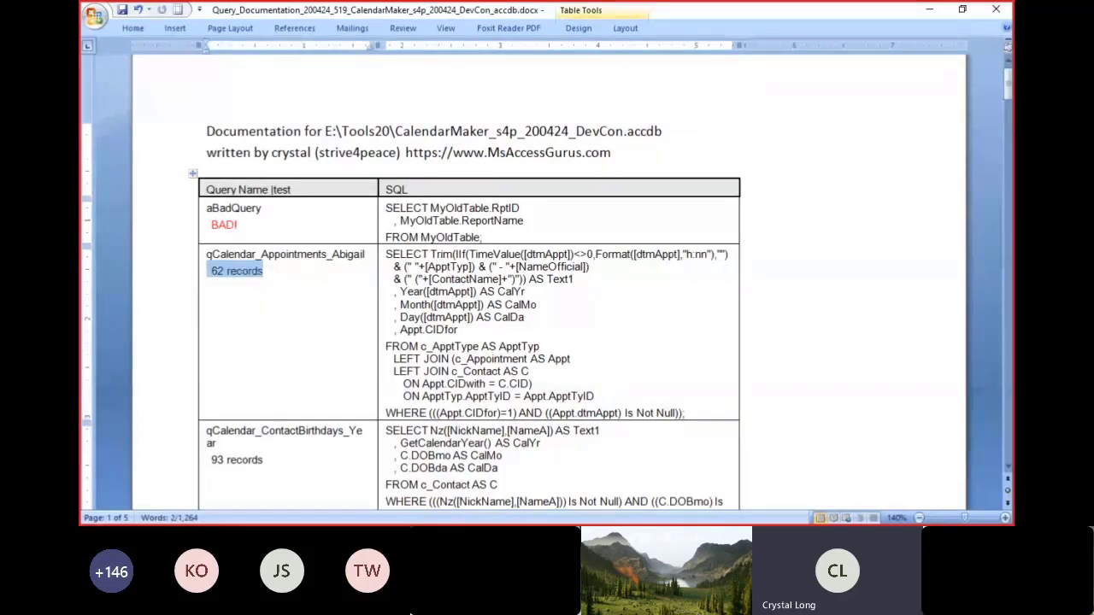
left_click(998, 11)
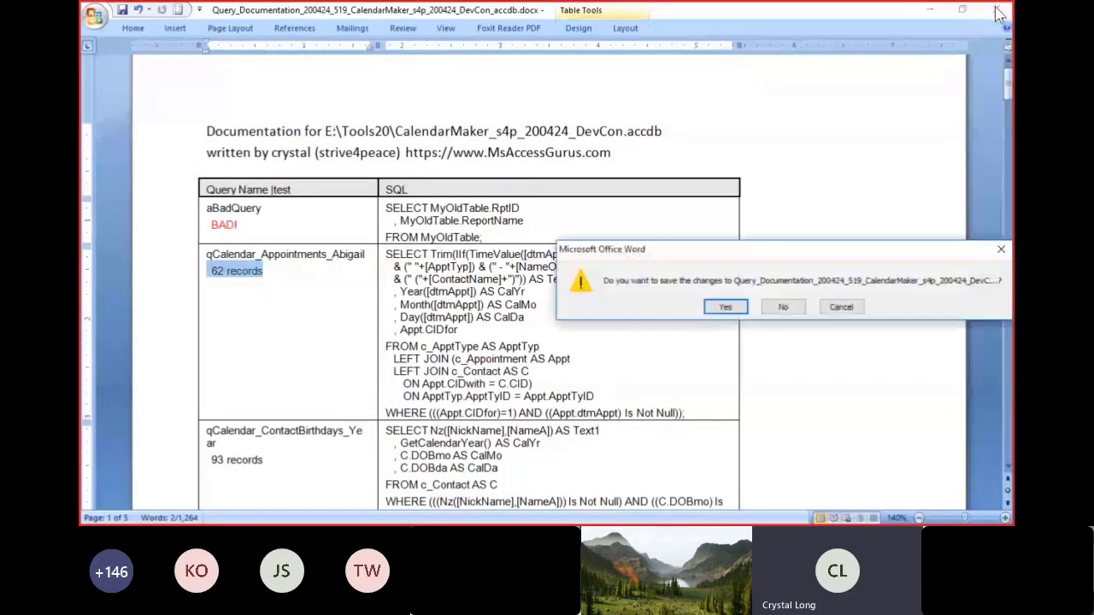
left_click(839, 309)
left_click(930, 12)
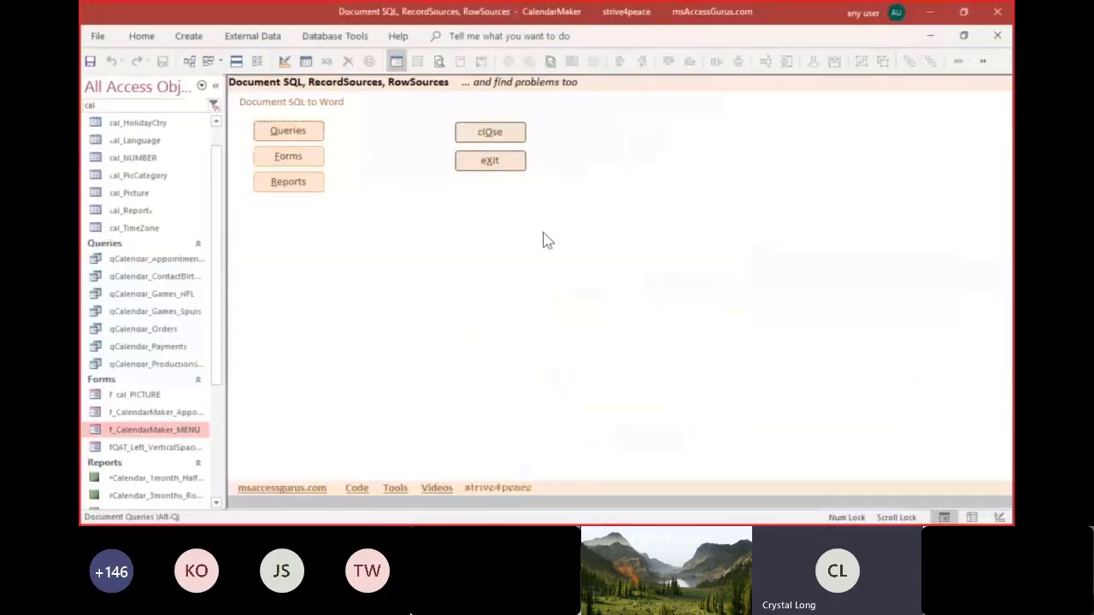
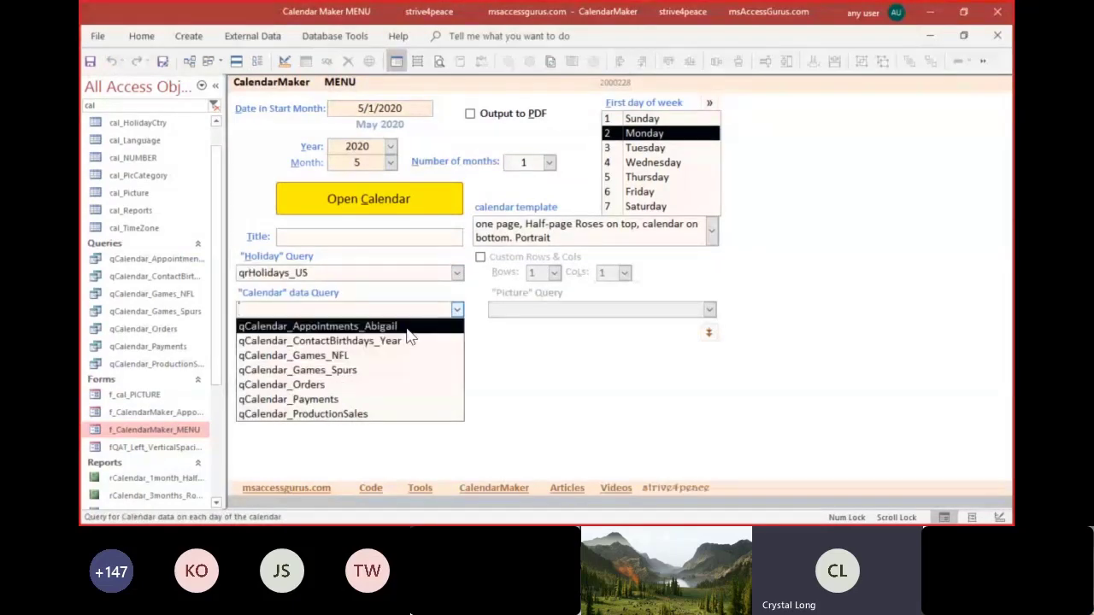
- Choose the appointments query as calendar data and the Full-page calendars (default). Landscape template, and open the May 2020 calendar
left_click(407, 332)
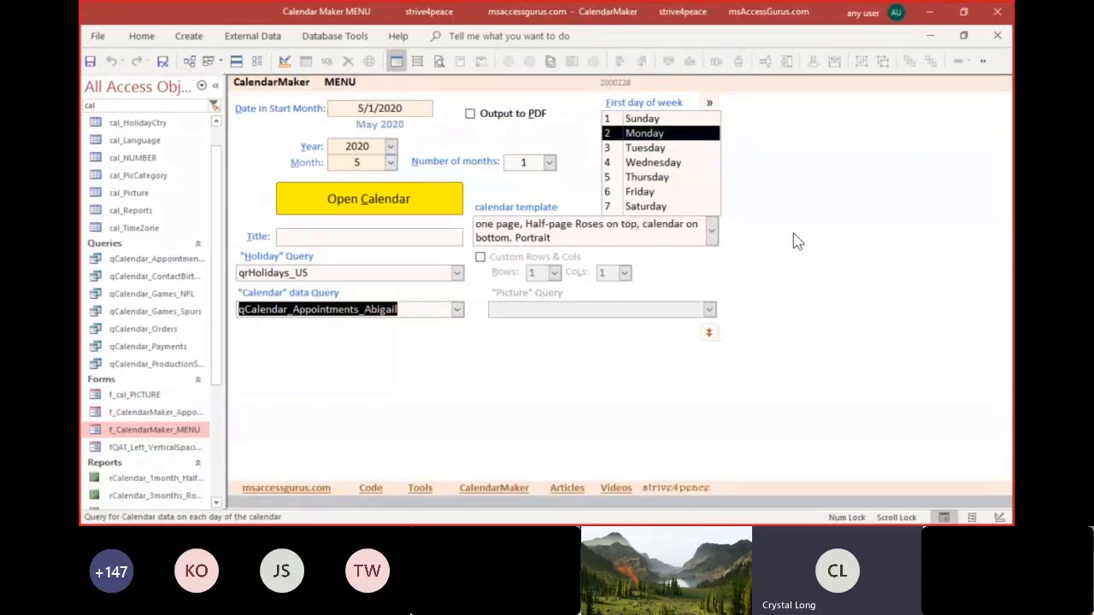
left_click(712, 232)
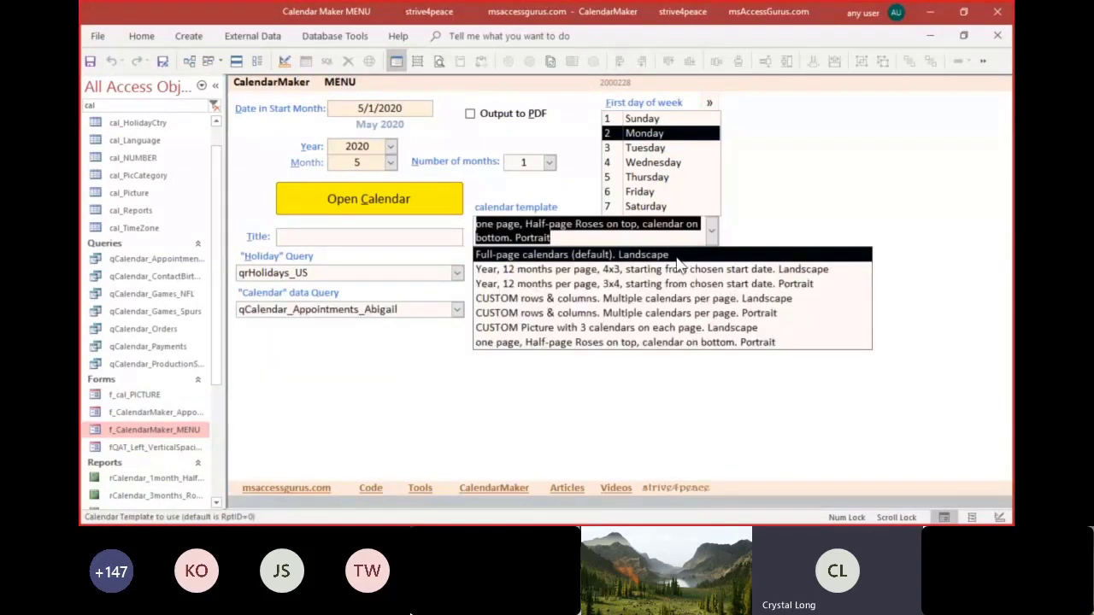
left_click(678, 256)
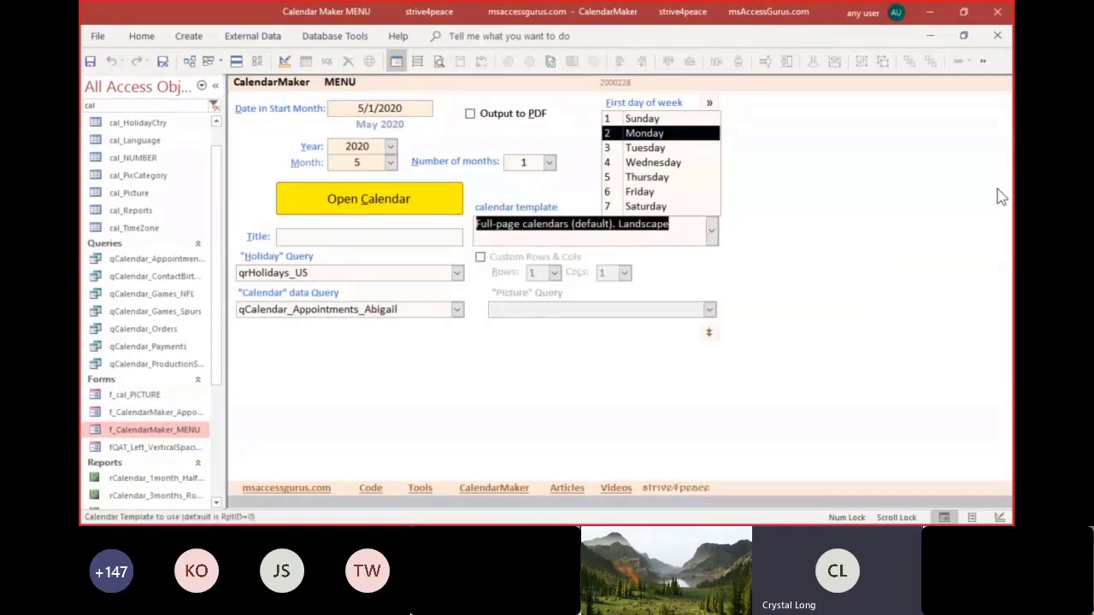
left_click(442, 210)
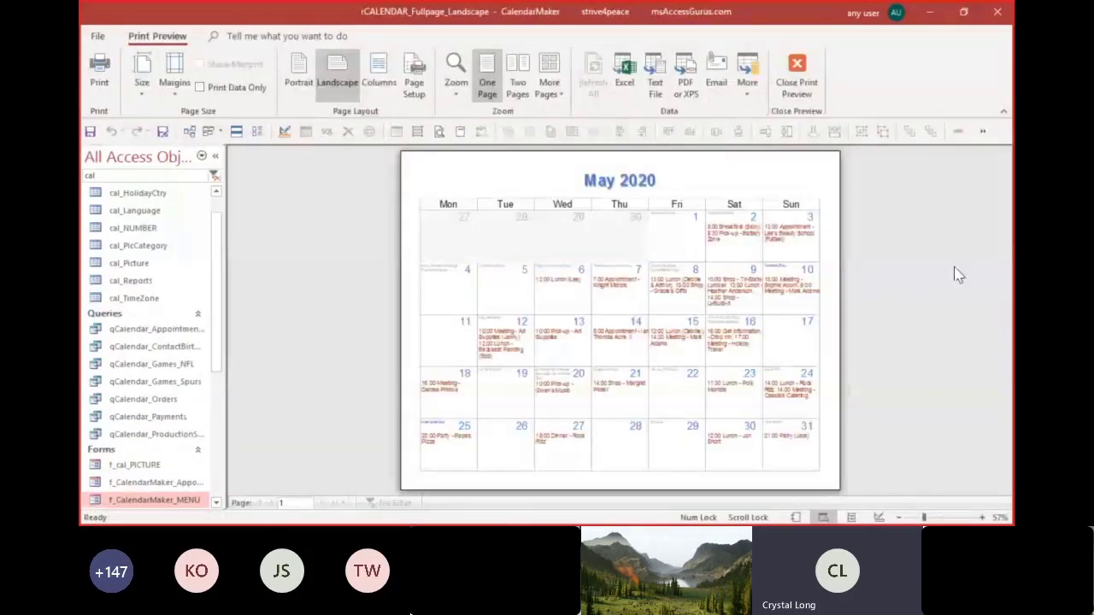
- Inspect the early May appointments up close, switch the calendar report to Design view, and open its VBA code
left_click(726, 237)
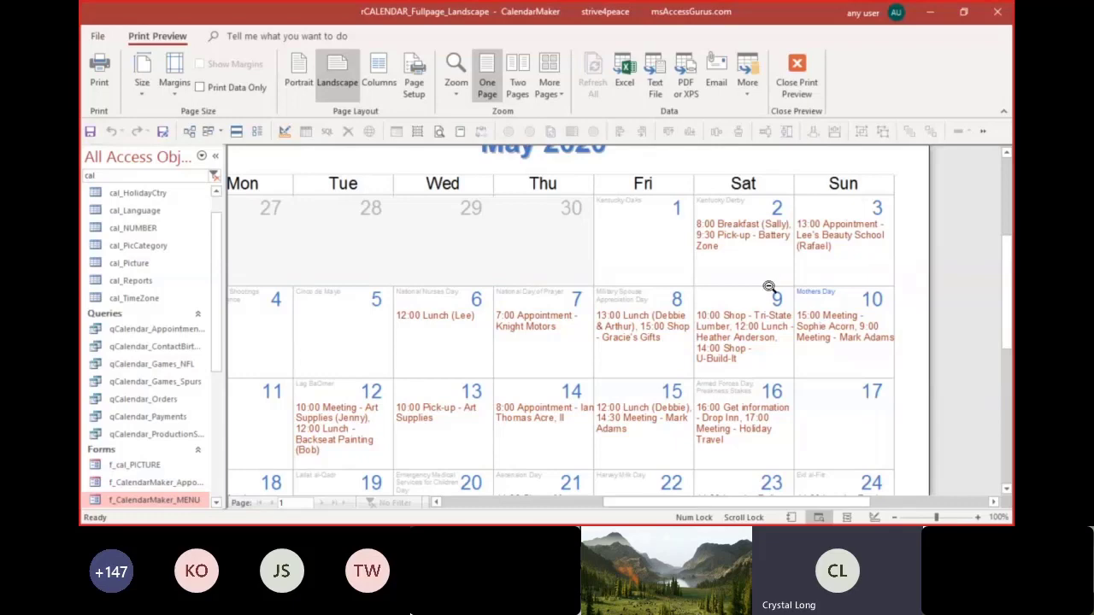
left_click(285, 131)
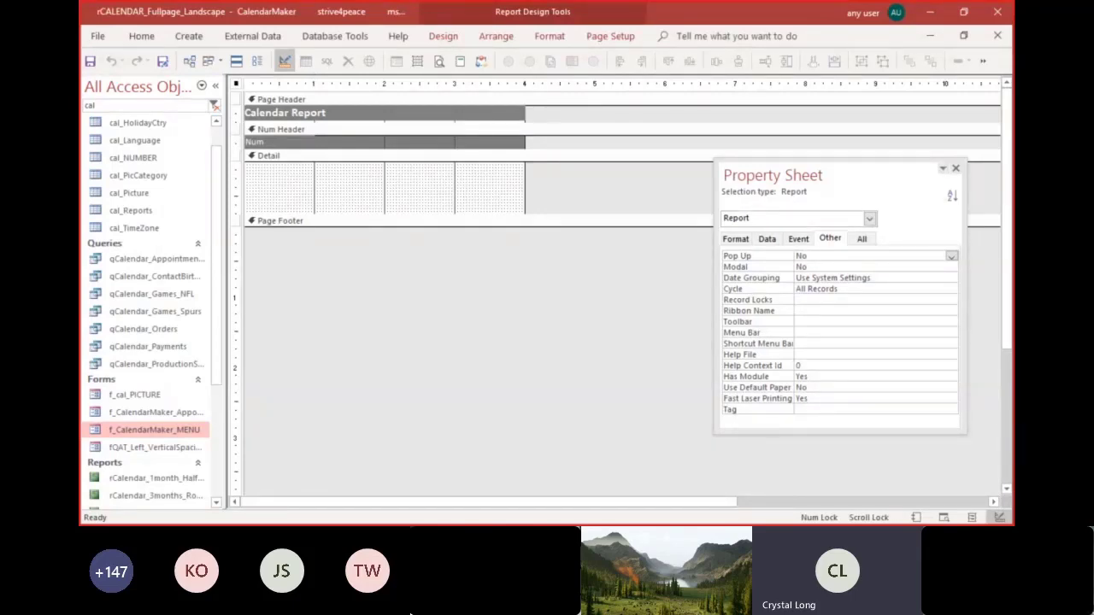
double_click(624, 23)
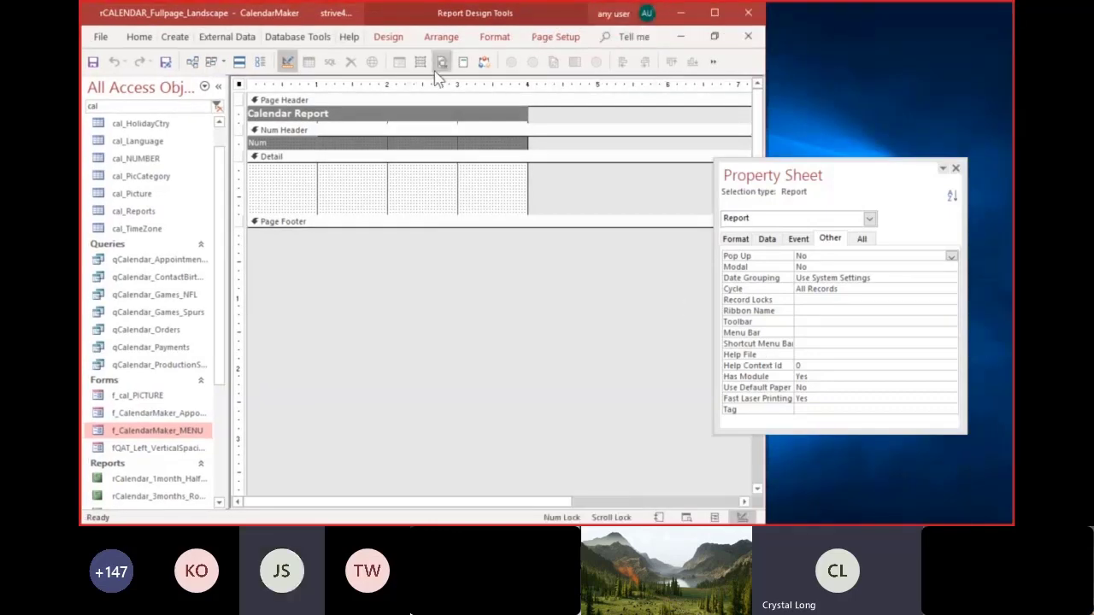
left_click(484, 62)
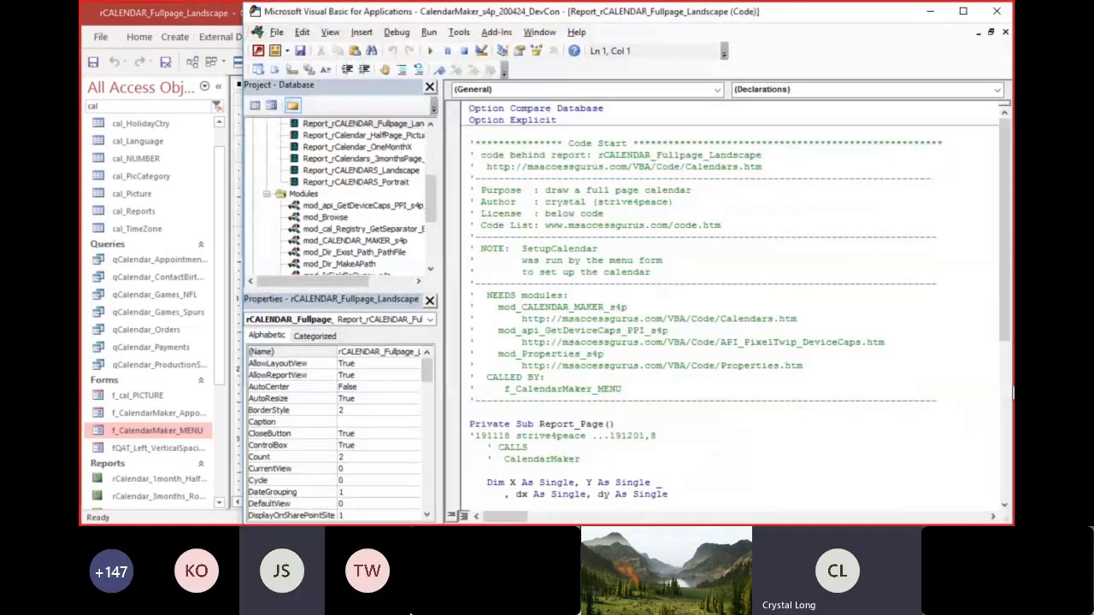
- Highlight the CalendarMaker call in the Report_Page procedure, along with its X, Y and dx, dy arguments
left_click_drag(1005, 325, 1007, 470)
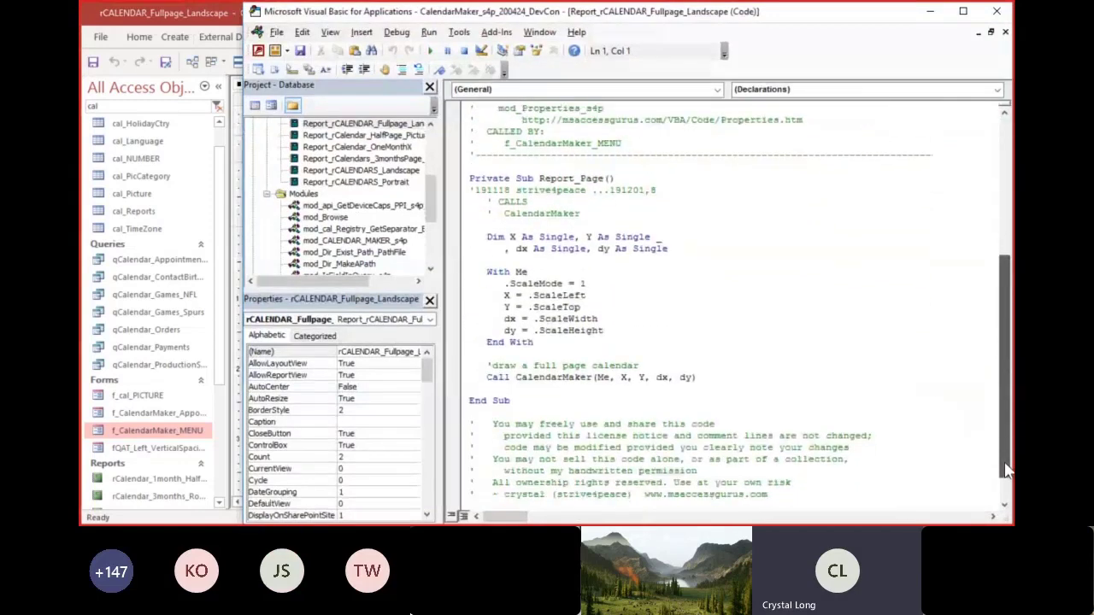
double_click(538, 382)
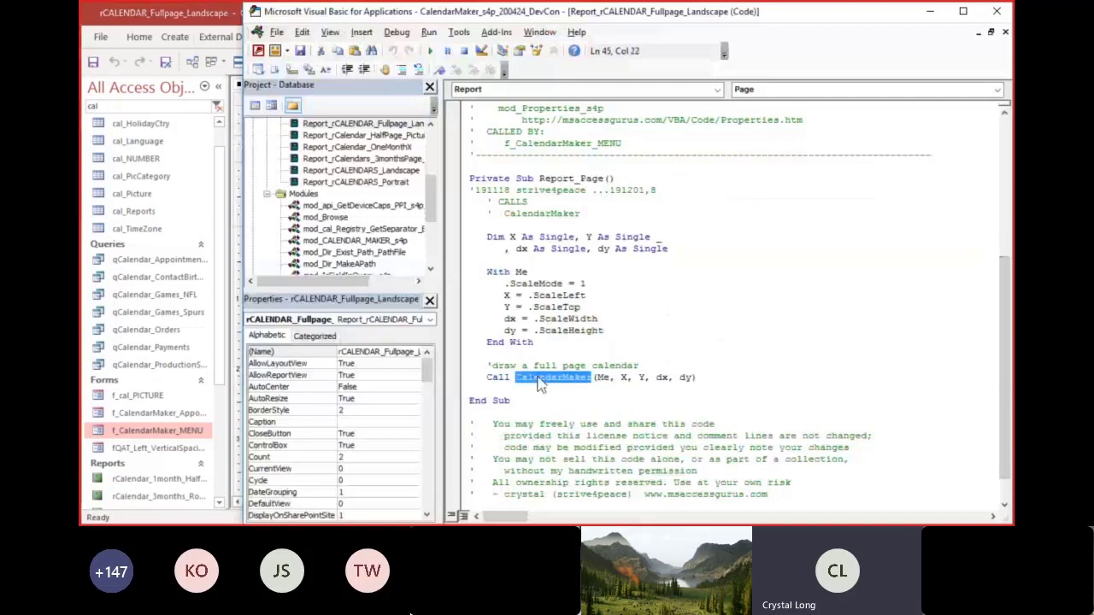
double_click(602, 378)
left_click_drag(615, 378, 645, 378)
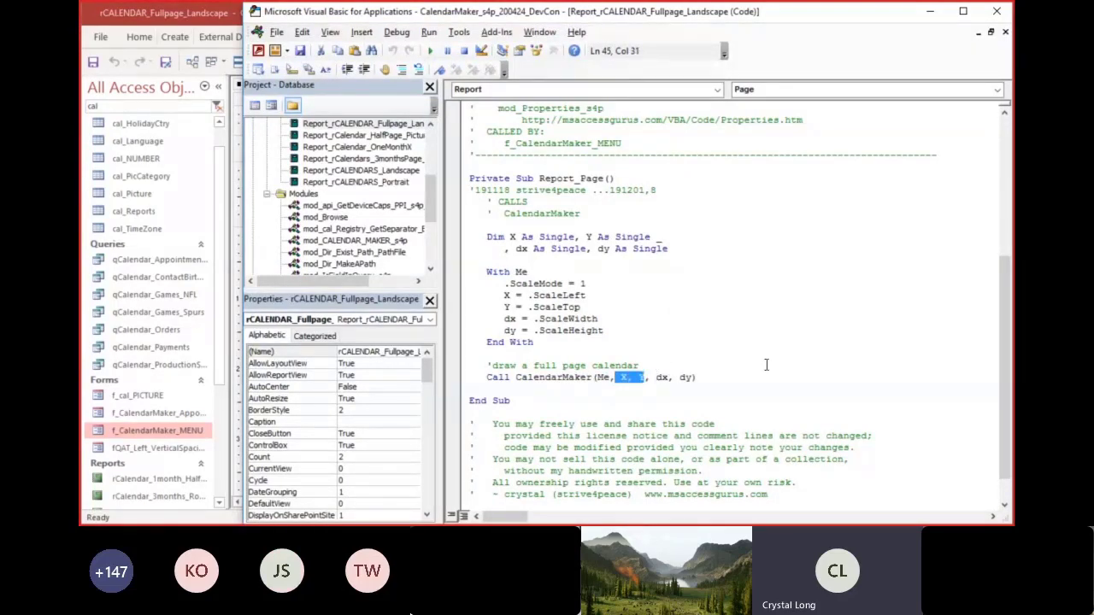
left_click_drag(655, 378, 694, 378)
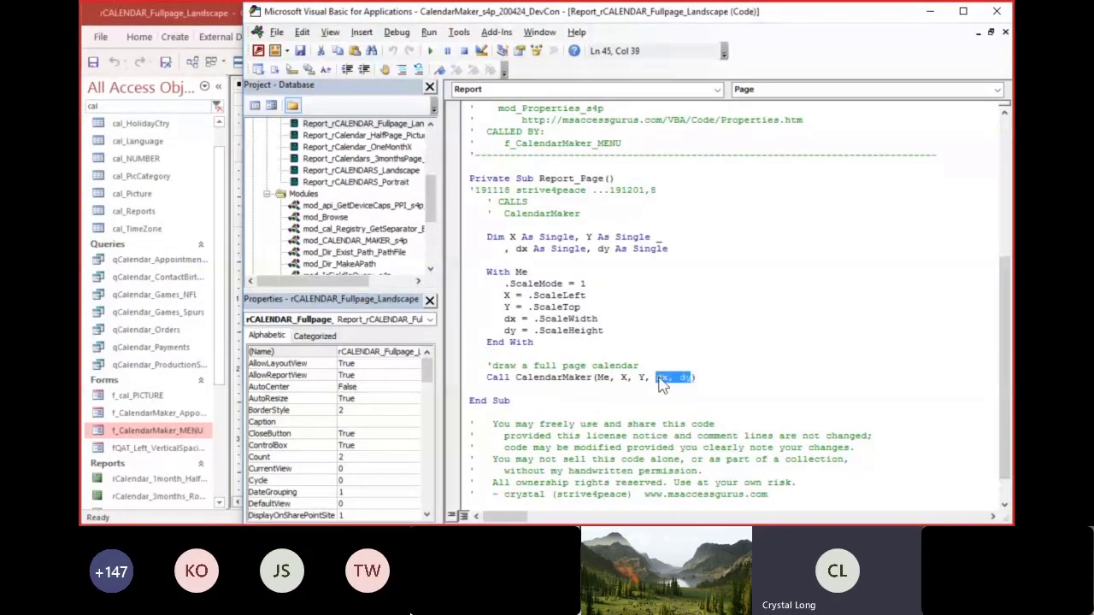
- Go to the definition of CalendarMaker, and show the SetupCalendar procedure in the same module
right_click(555, 377)
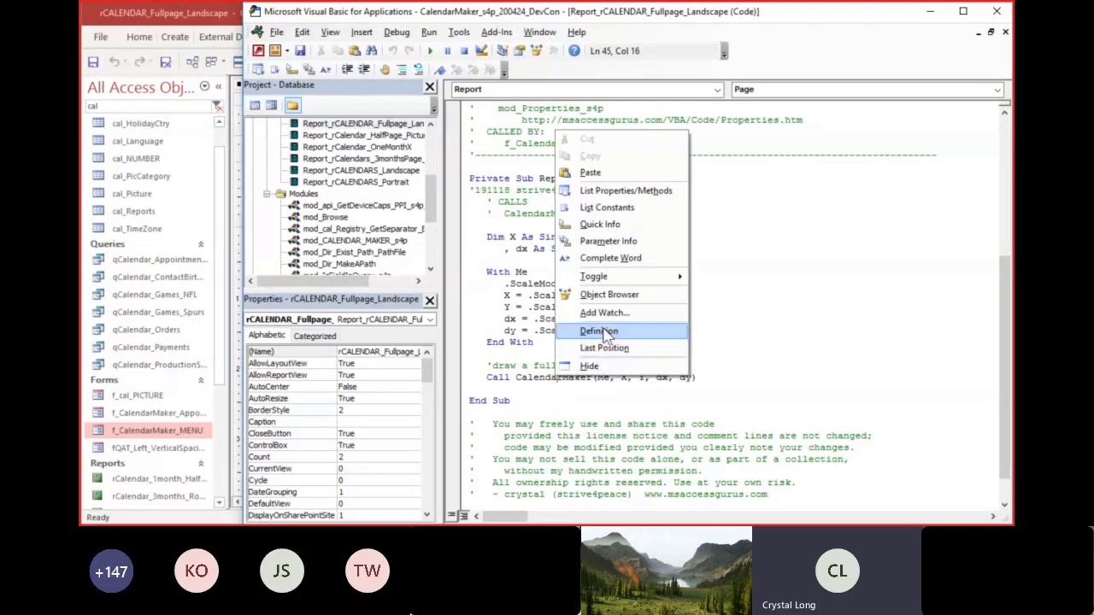
left_click(599, 331)
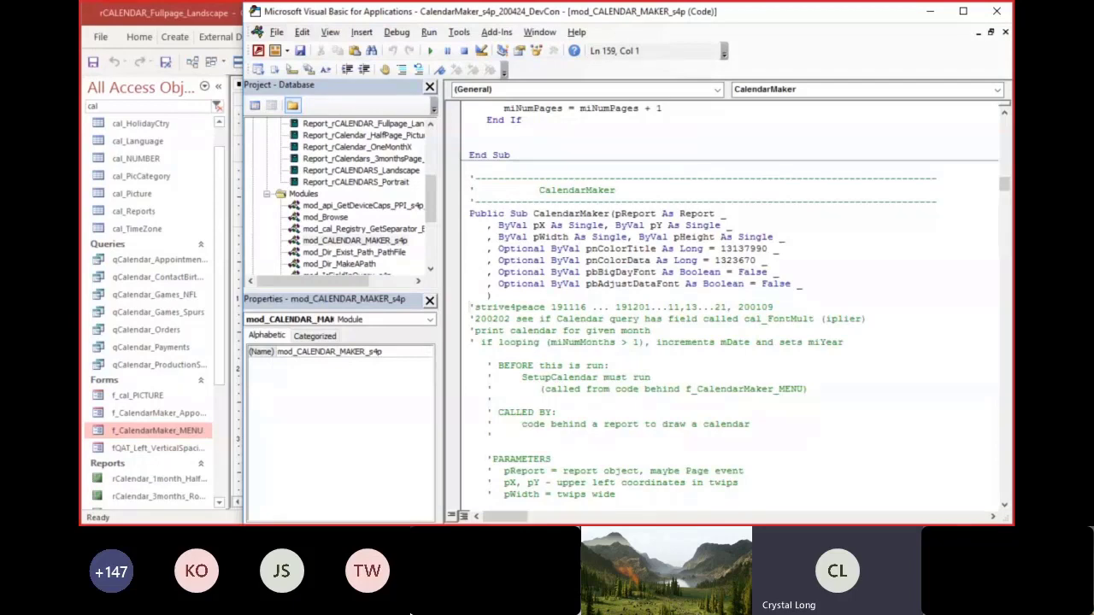
left_click(880, 91)
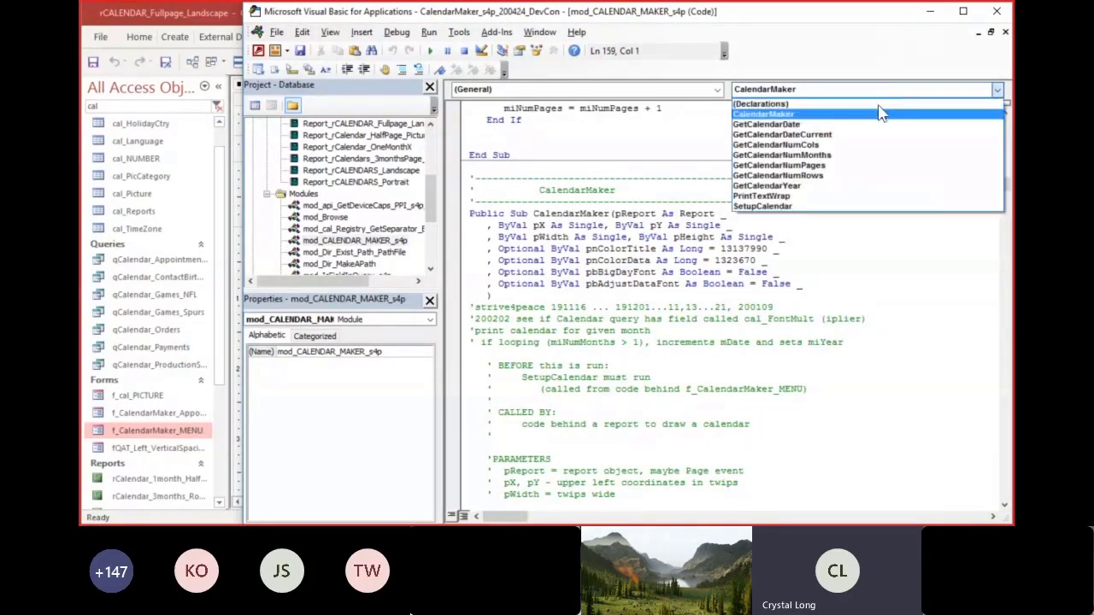
left_click(779, 207)
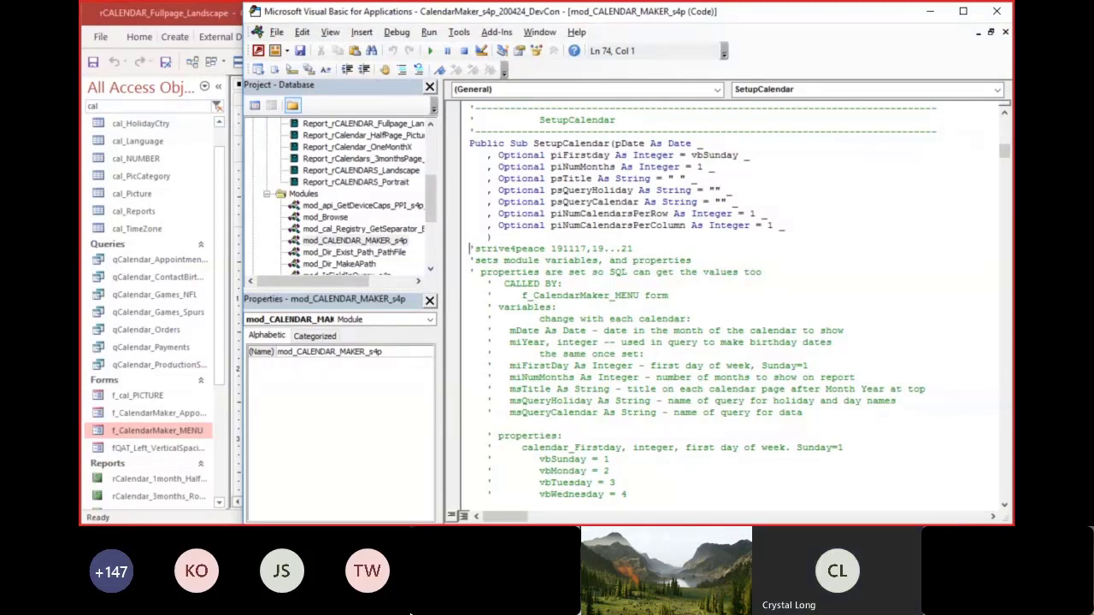
- Switch to the web browser and show the CalendarMaker page's section on importing the tool to another database
key("alt+Tab")
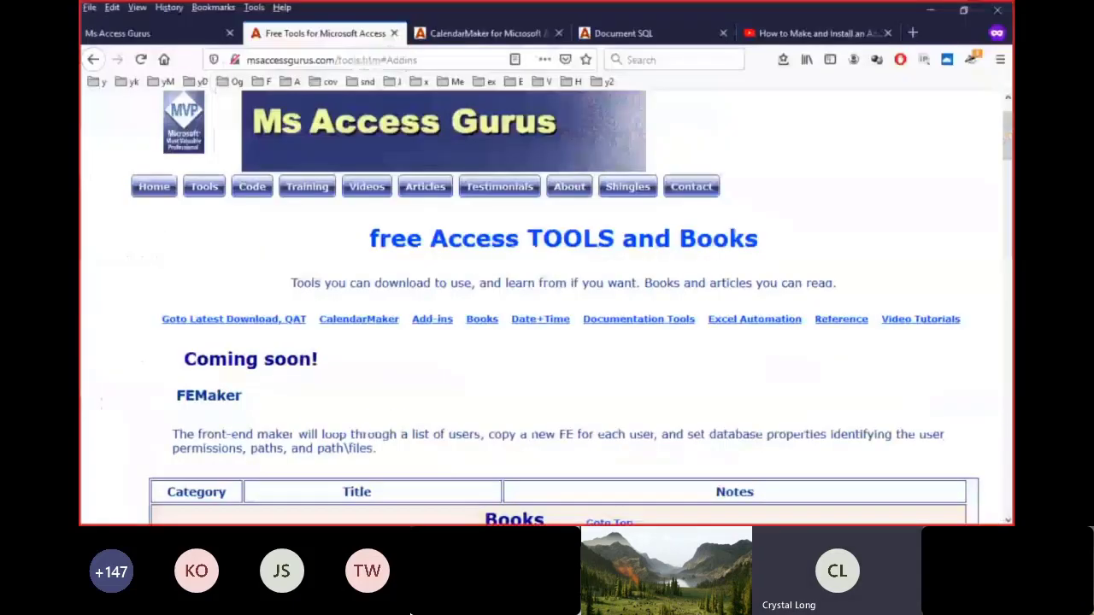
left_click(483, 36)
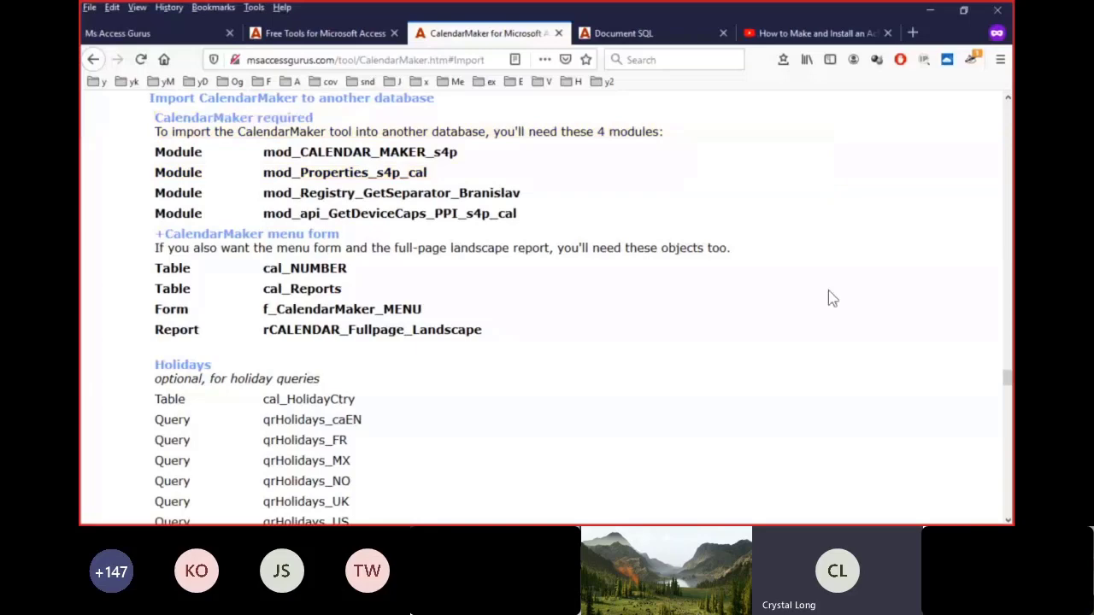
- Go to the Query Fields section of the CalendarMaker page and highlight the Holiday and Calendar words in the query column headings
scroll(858, 324, "up", 3)
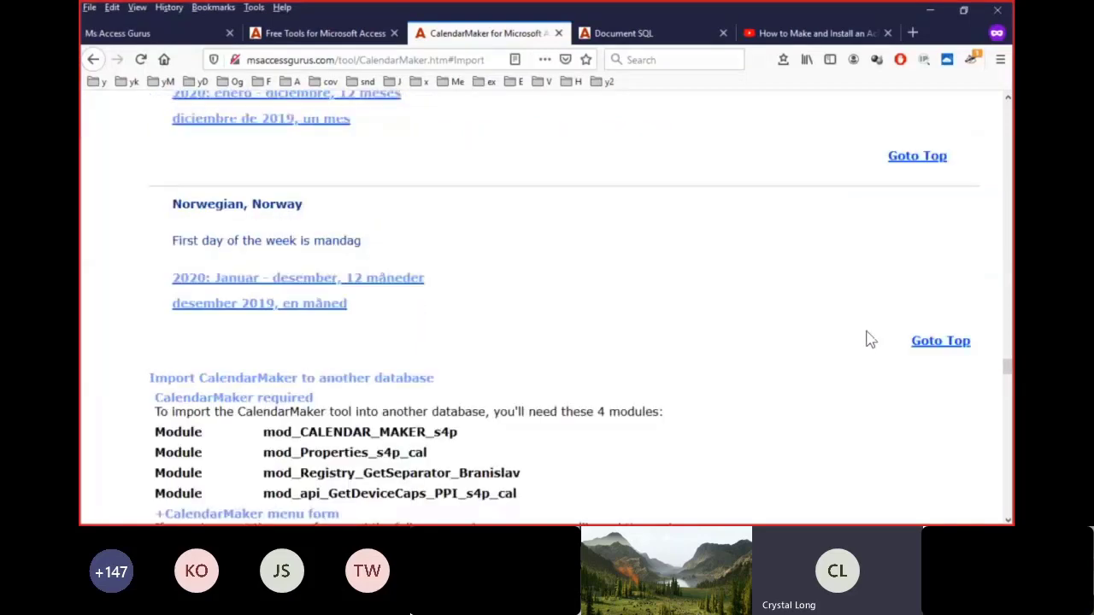
left_click(940, 343)
scroll(654, 340, "down", 5)
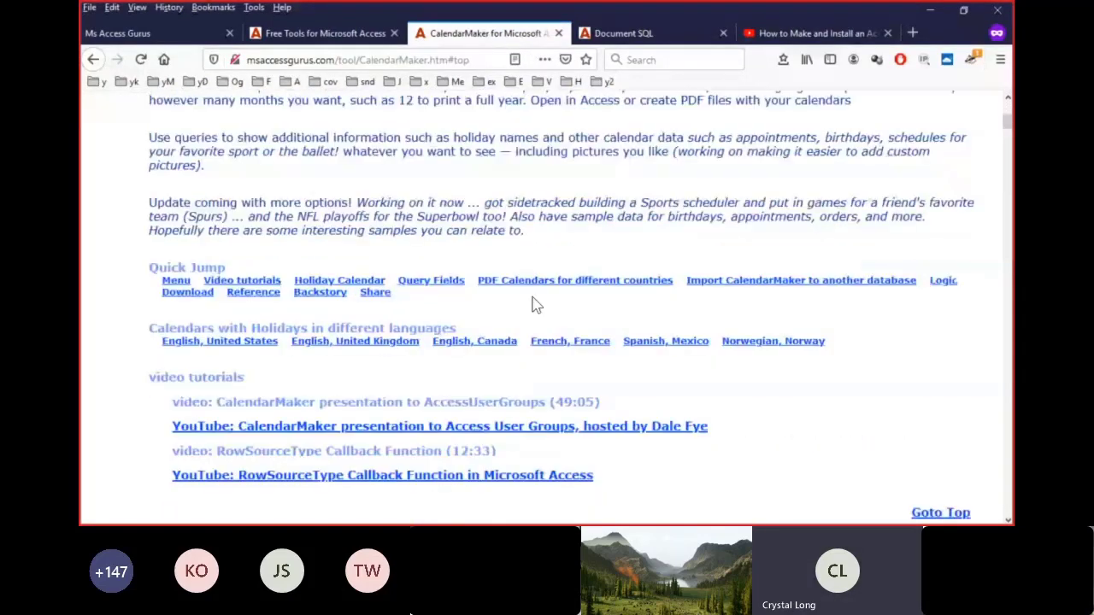
left_click(421, 283)
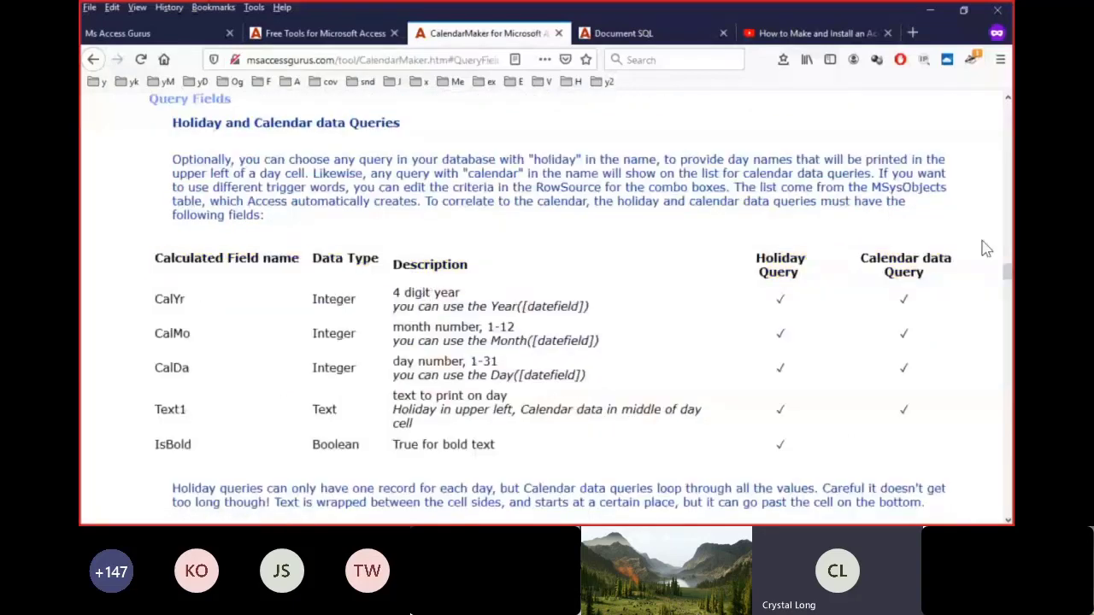
double_click(780, 257)
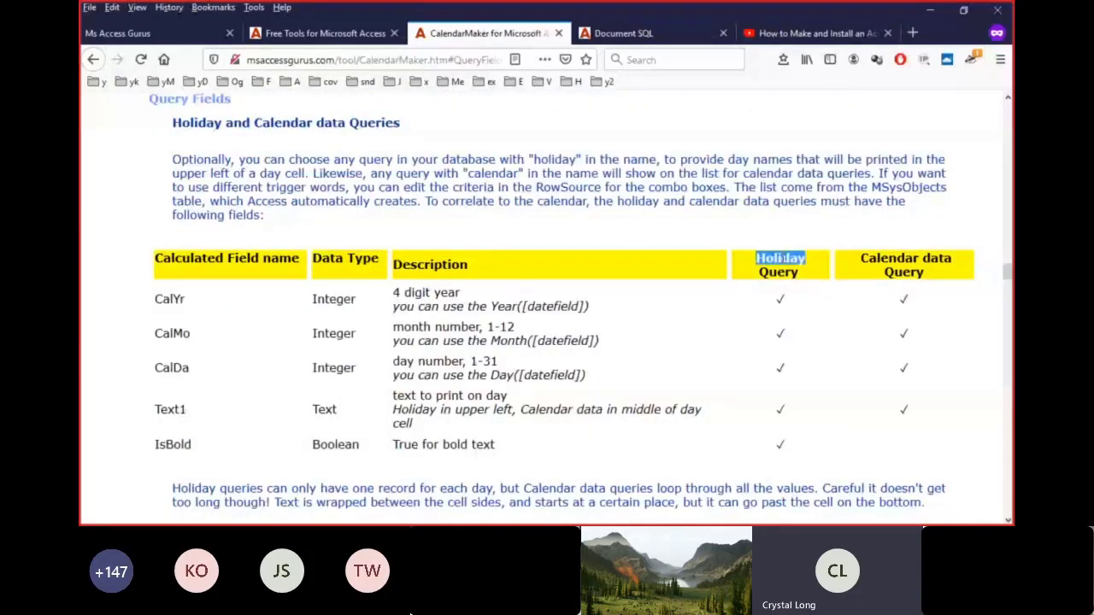
double_click(890, 257)
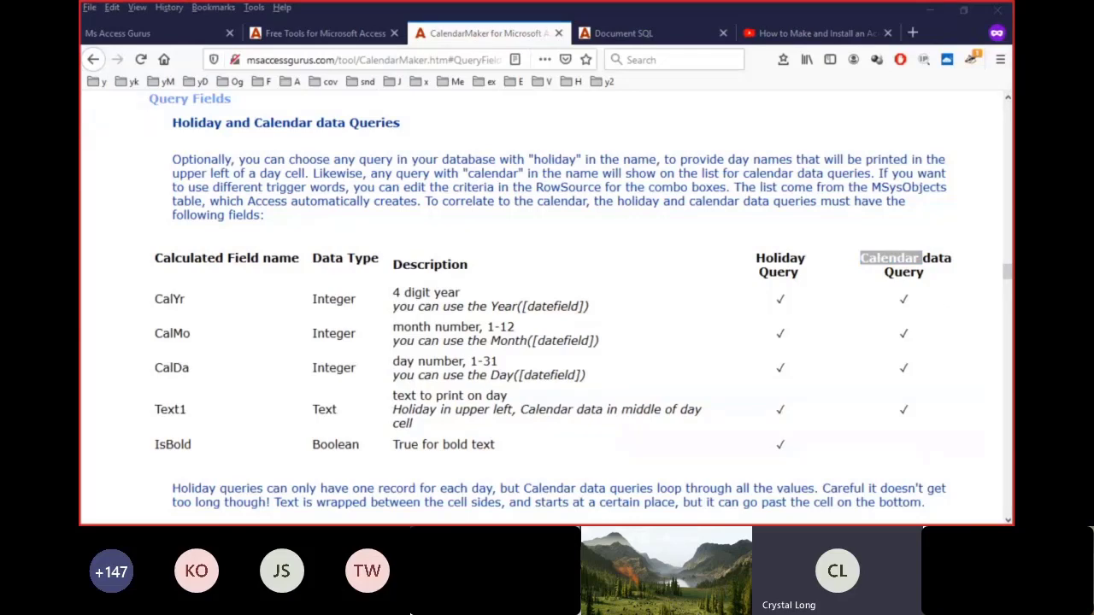
- Return to the top of the CalendarMaker page and jump to its Download section
key("alt+Tab")
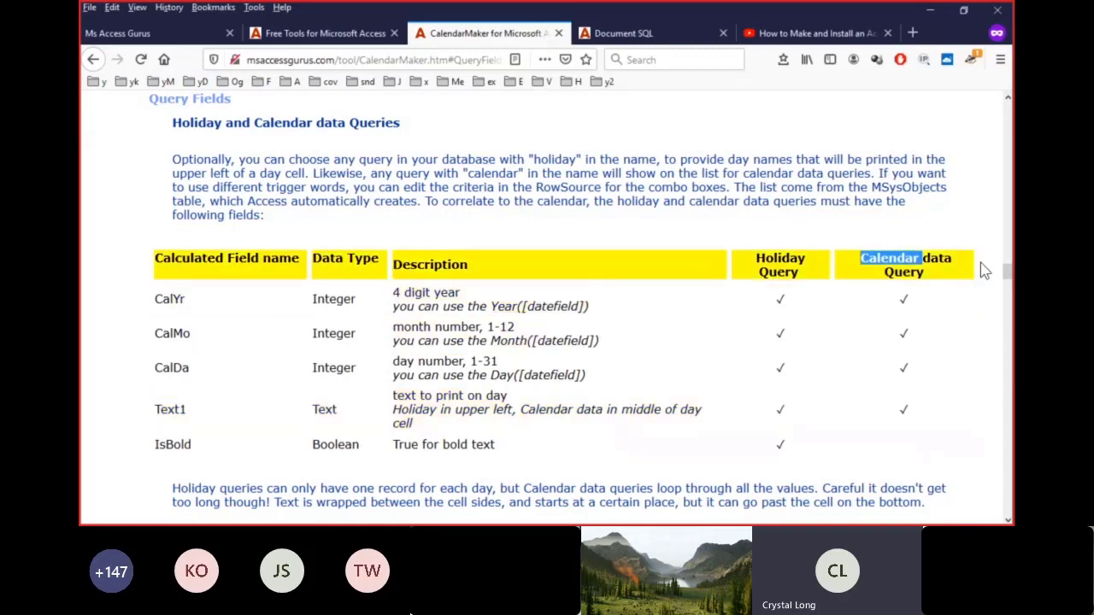
left_click_drag(1007, 282, 1007, 265)
scroll(1007, 265, "down", 5)
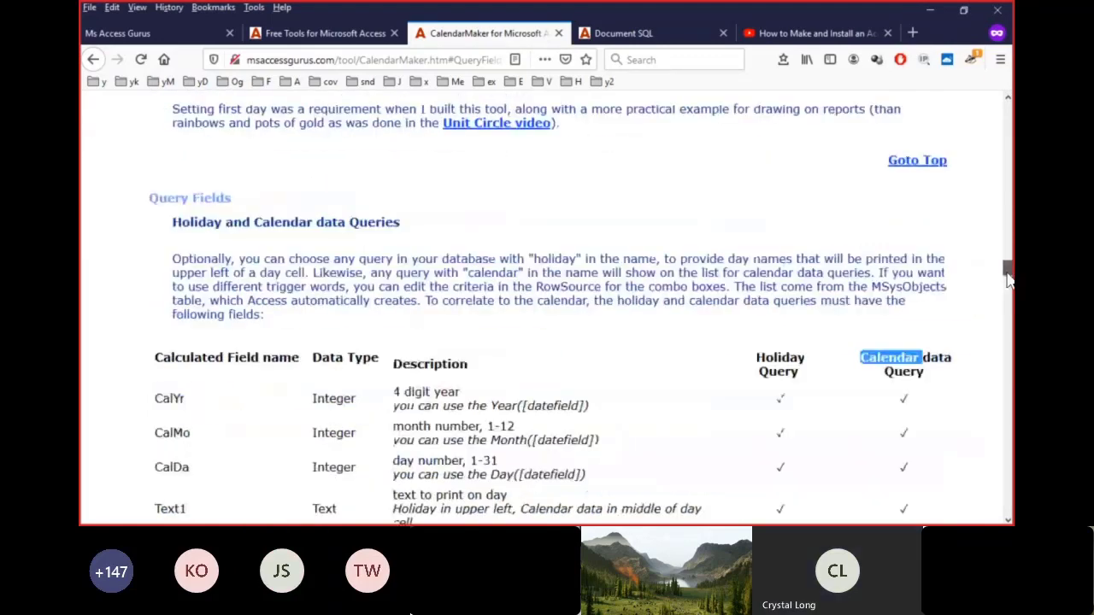
left_click(911, 147)
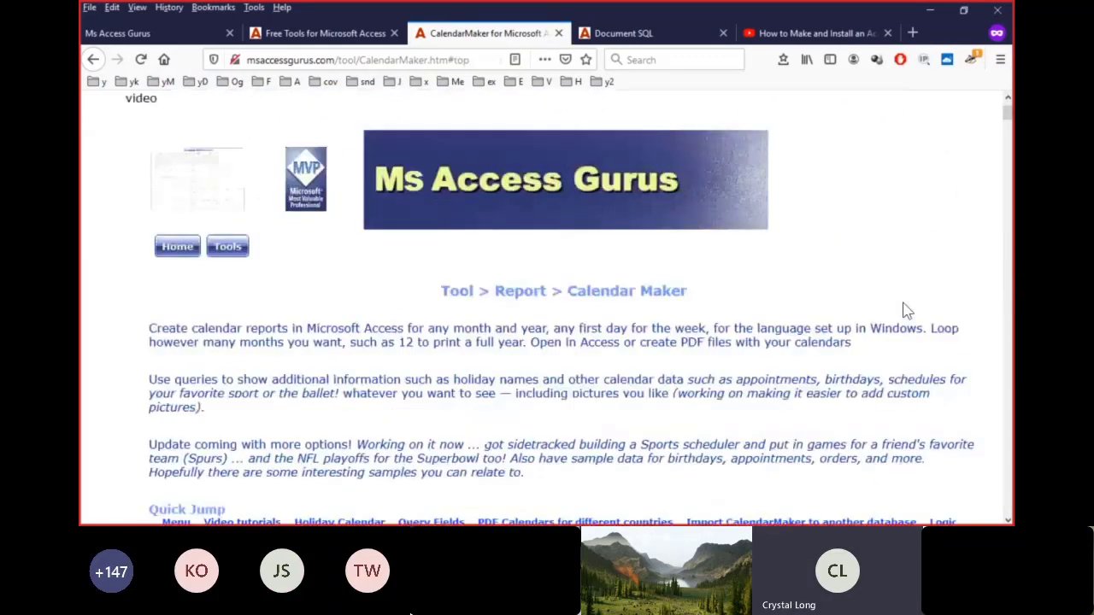
scroll(904, 312, "down", 3)
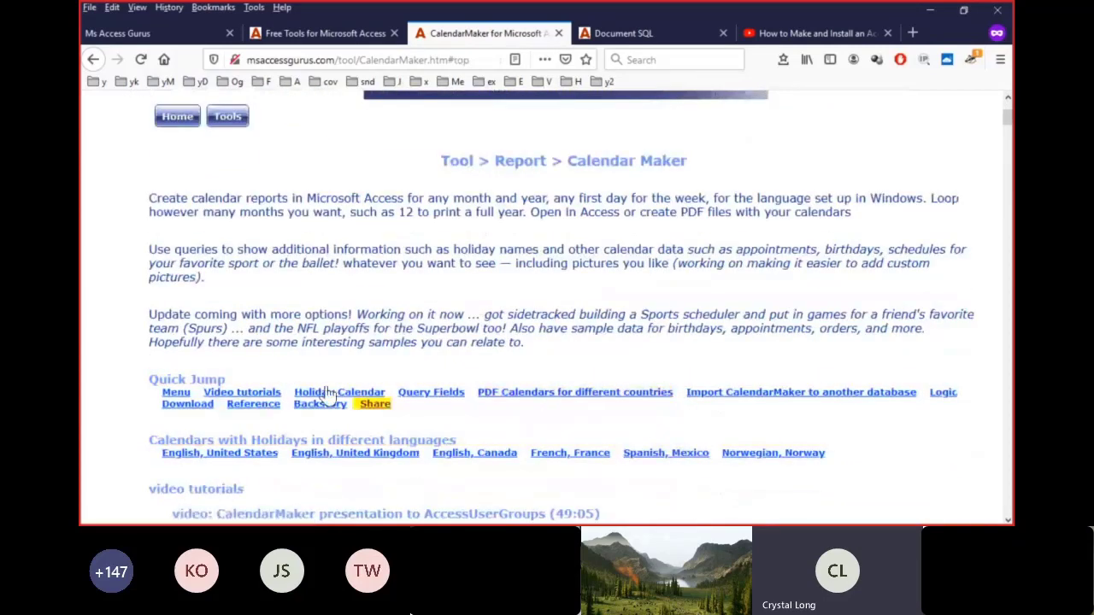
left_click(182, 405)
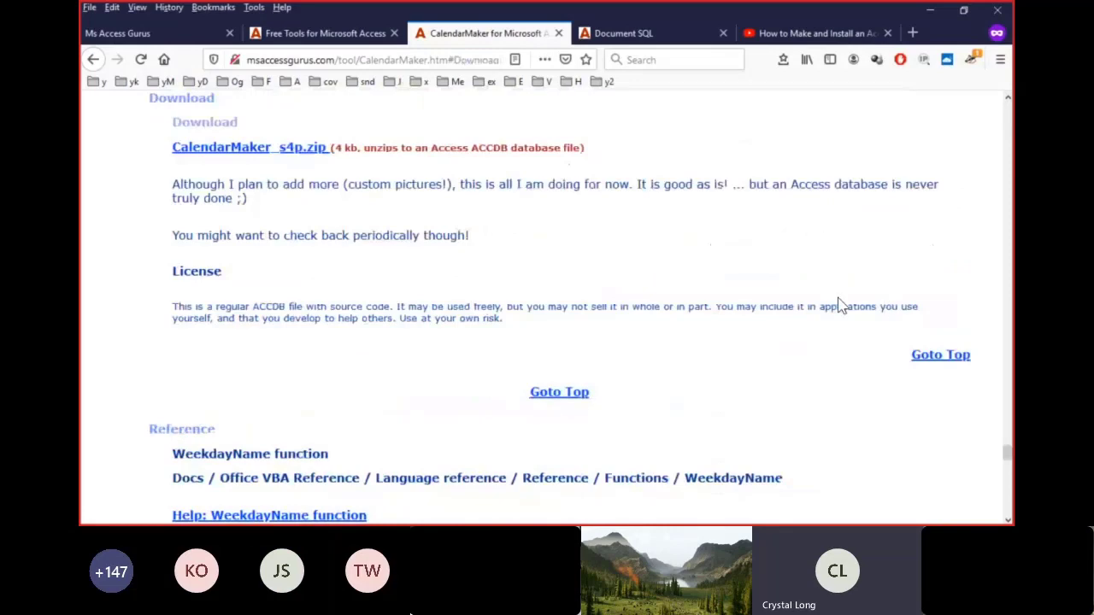
- Switch to the Document SQL page and review its description and logic from the top of the page
left_click(667, 36)
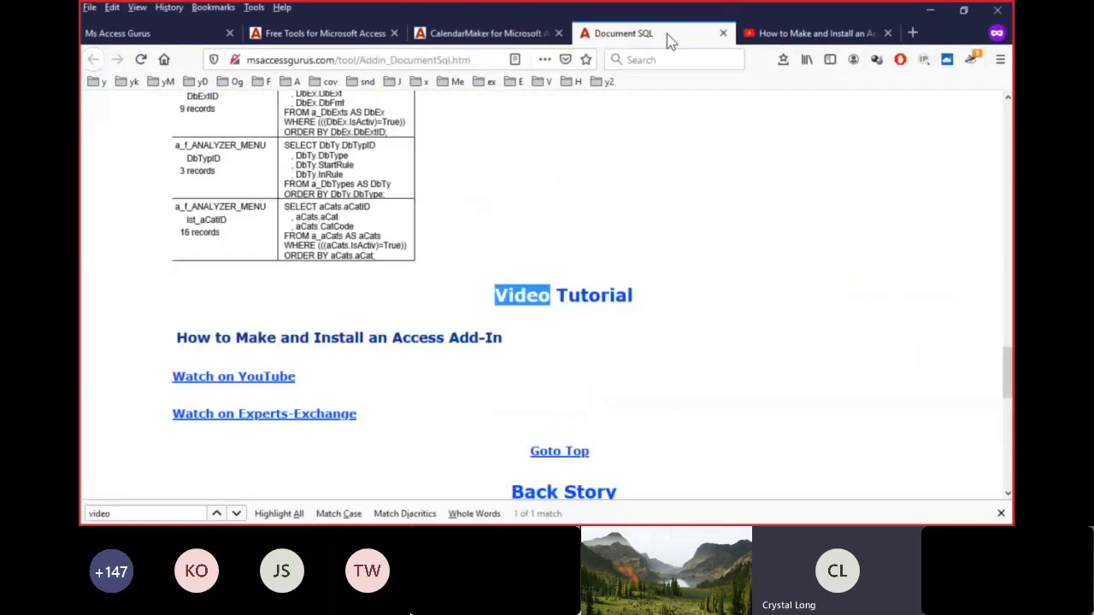
left_click(560, 451)
scroll(649, 313, "down", 3)
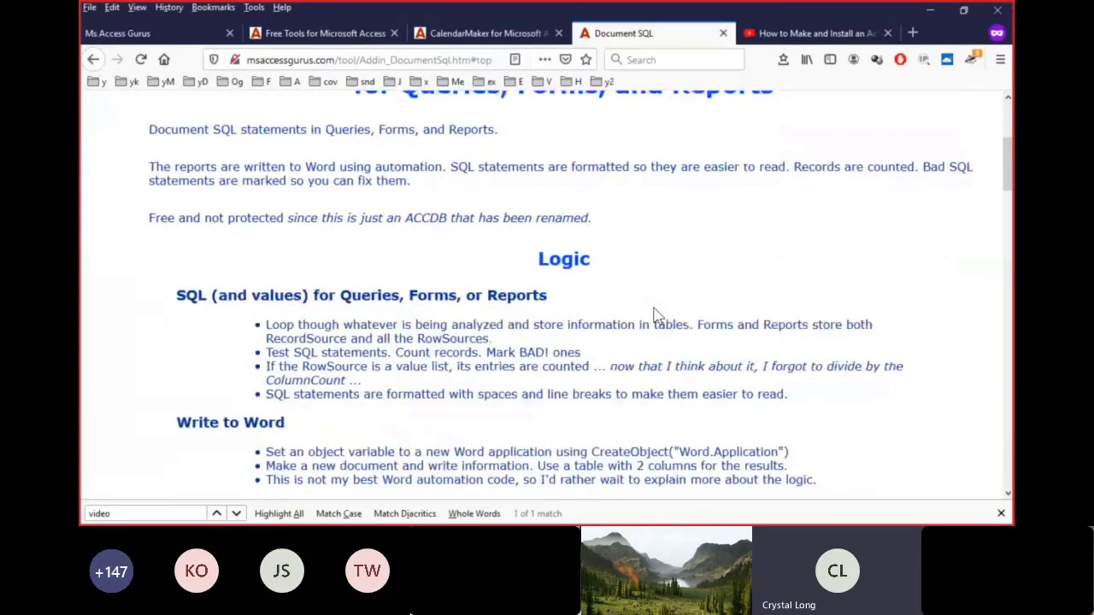
scroll(654, 314, "up", 3)
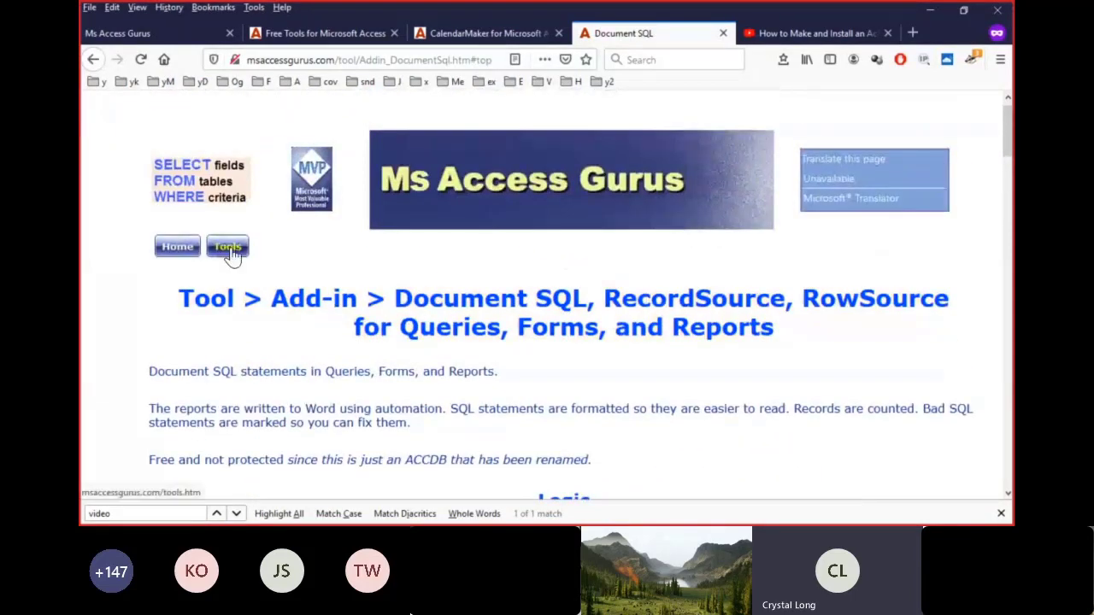
- Show the Add-ins section of the Ms Access Gurus tools page, and switch to the YouTube video How to Make and Install an Access AddIn
left_click(186, 39)
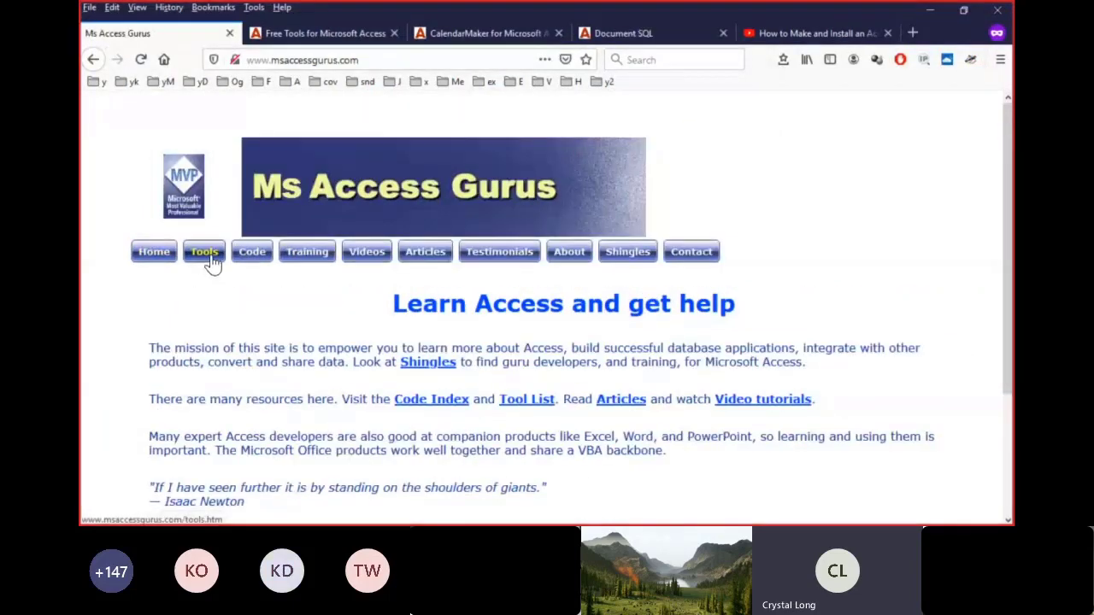
left_click(210, 259)
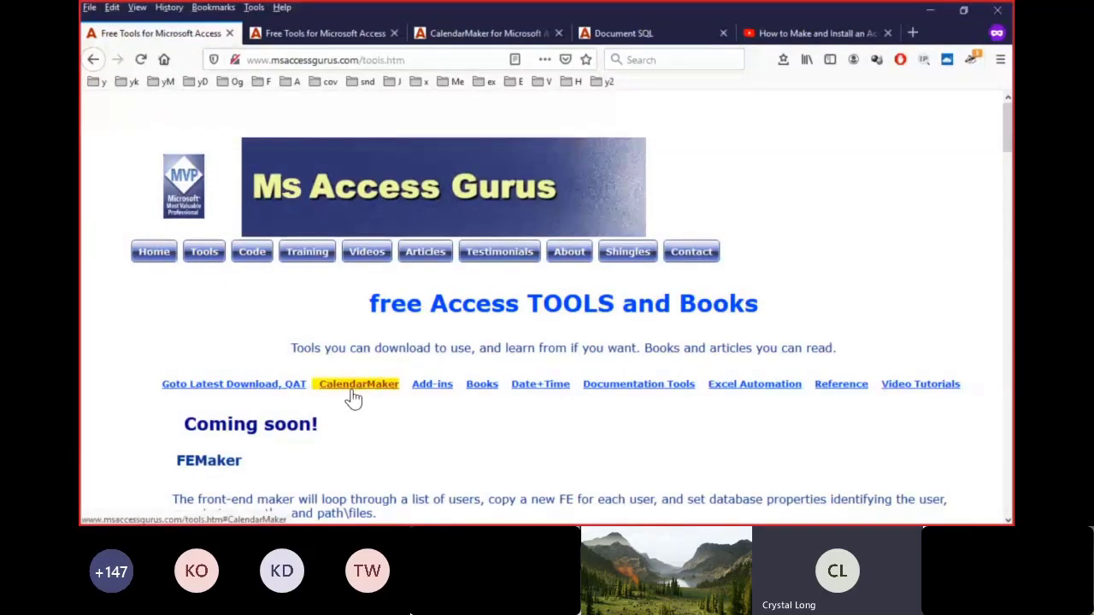
left_click(432, 389)
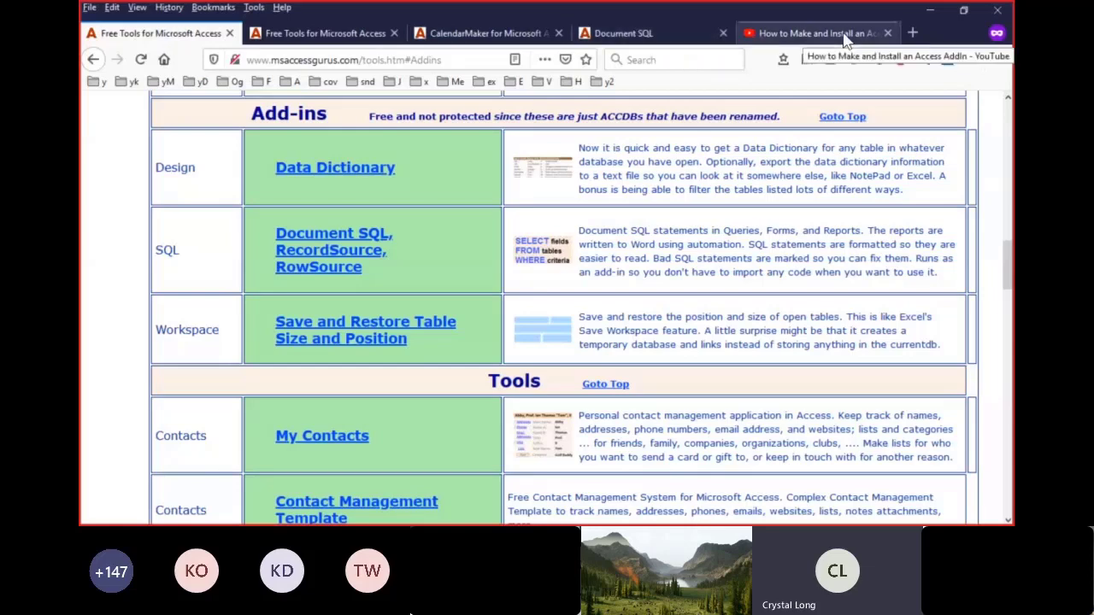
left_click(816, 33)
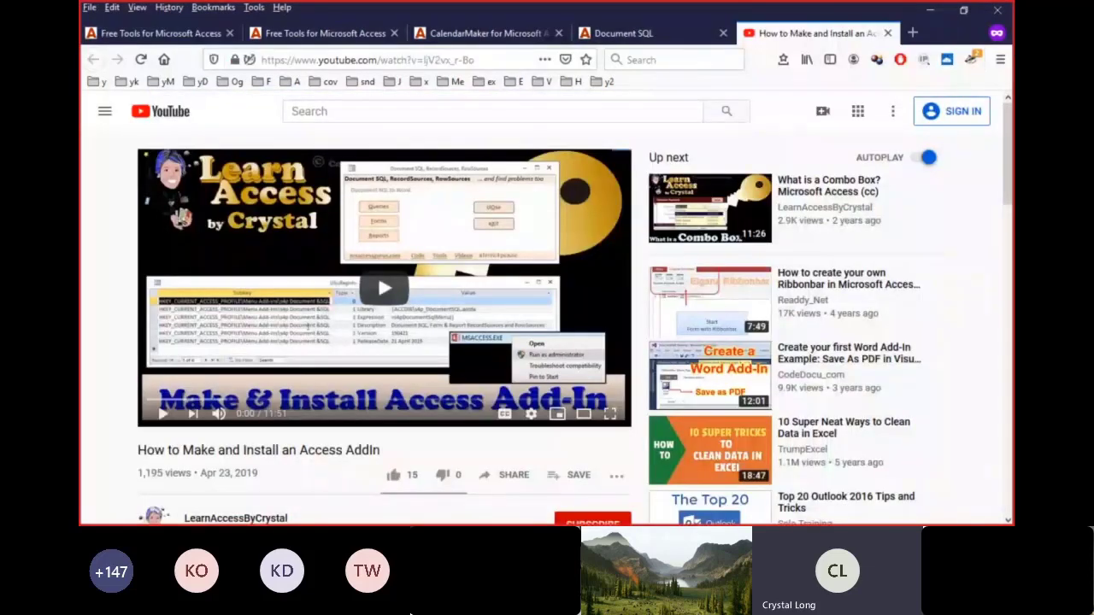